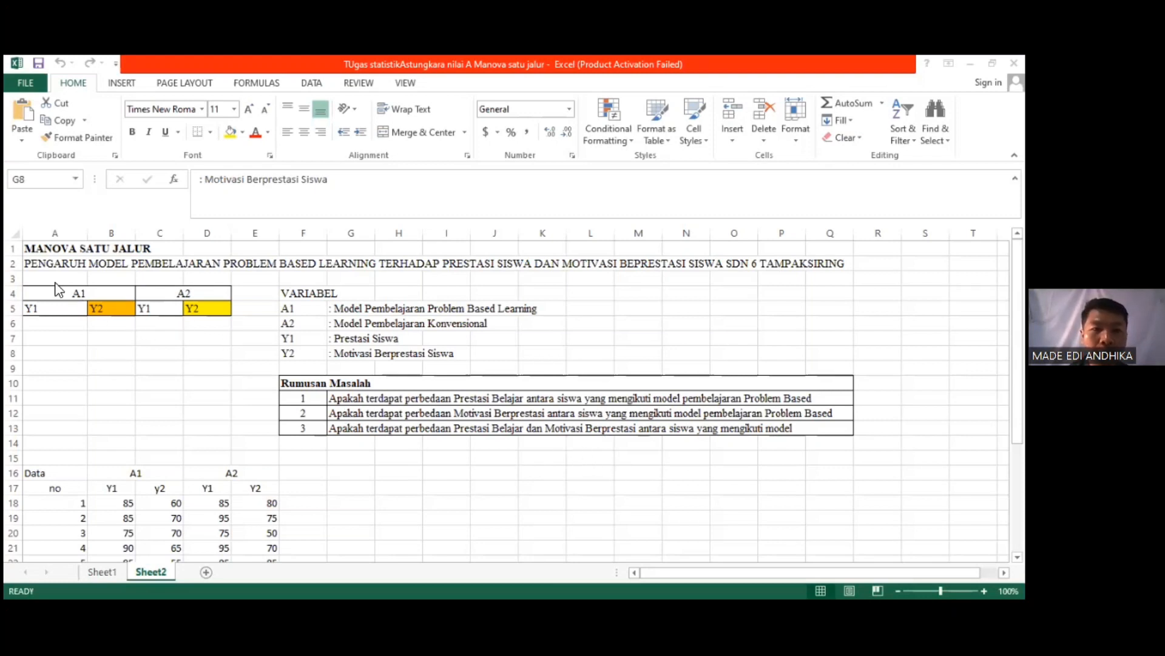
# Step: Make row 2 with the study title taller and look through the Y1 and Y2 scores of groups A1 and A2
pyautogui.moveTo(15, 271); pyautogui.dragTo(18, 296)
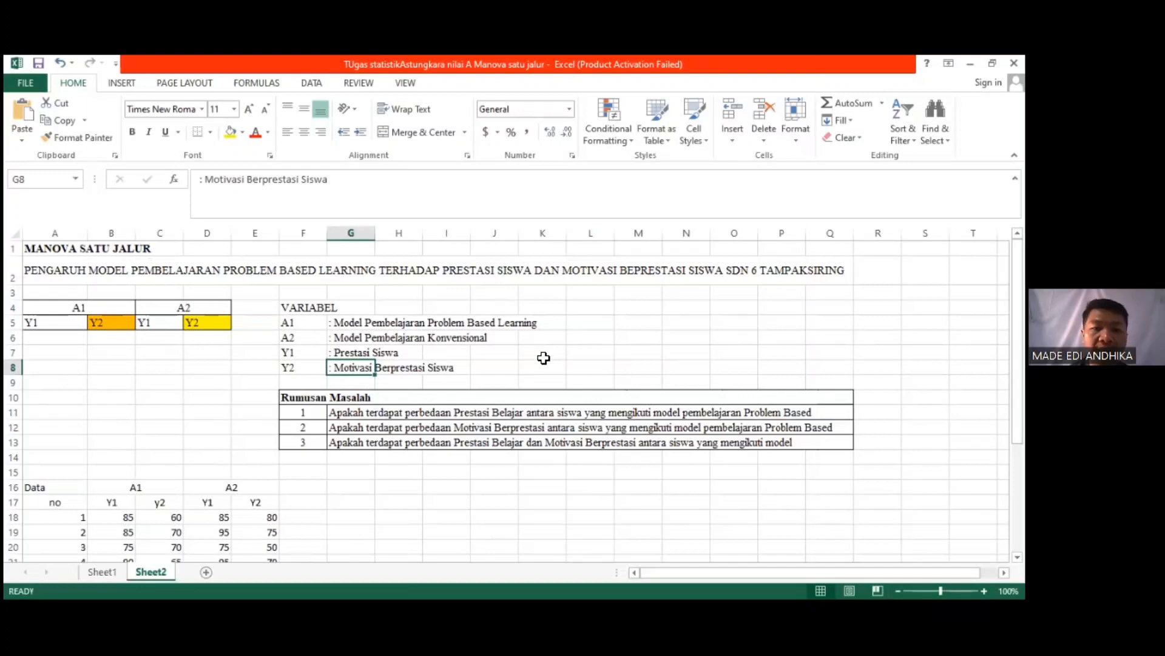
pyautogui.scroll(-1, 544, 358)
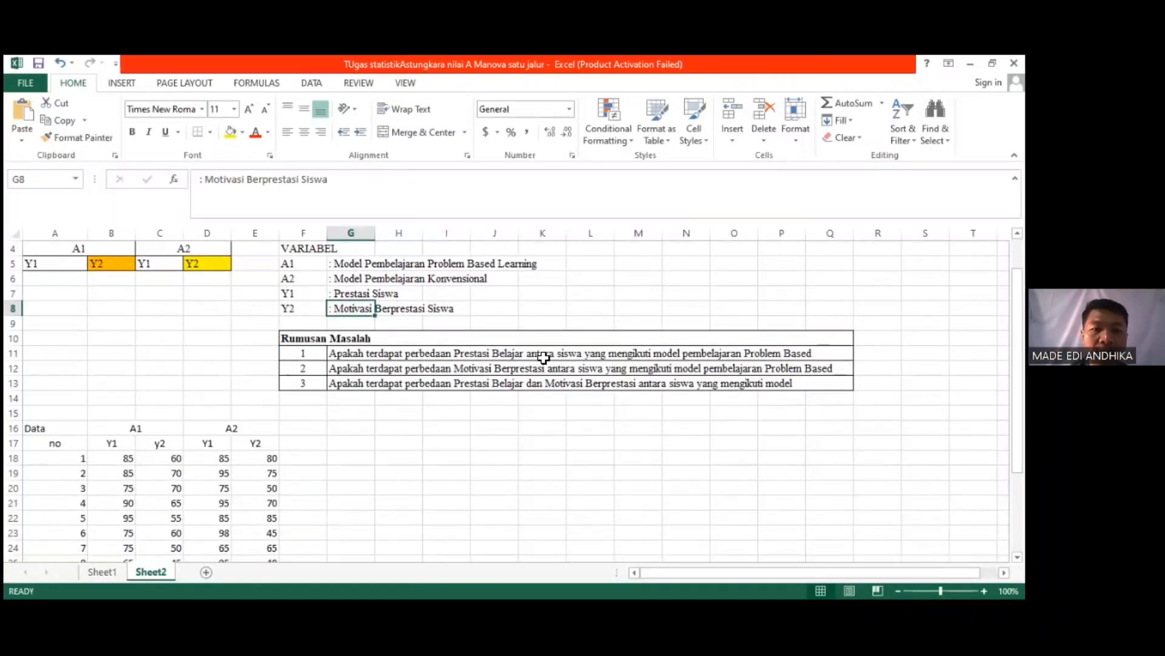
pyautogui.scroll(-2, 544, 358)
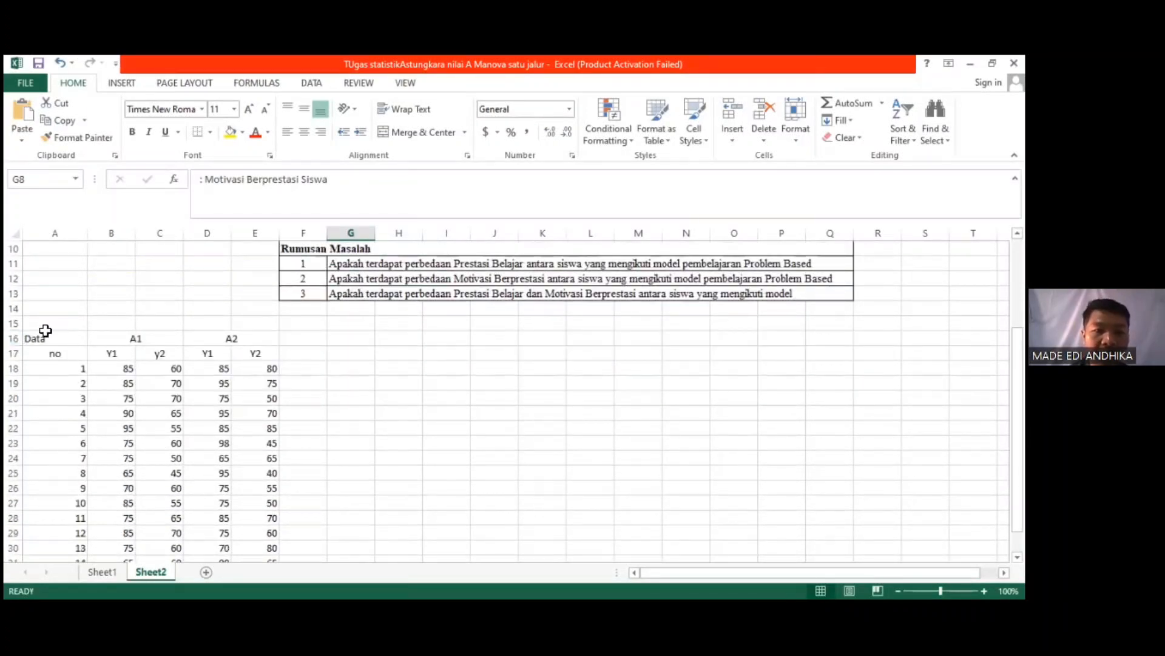
pyautogui.scroll(-1, 304, 322)
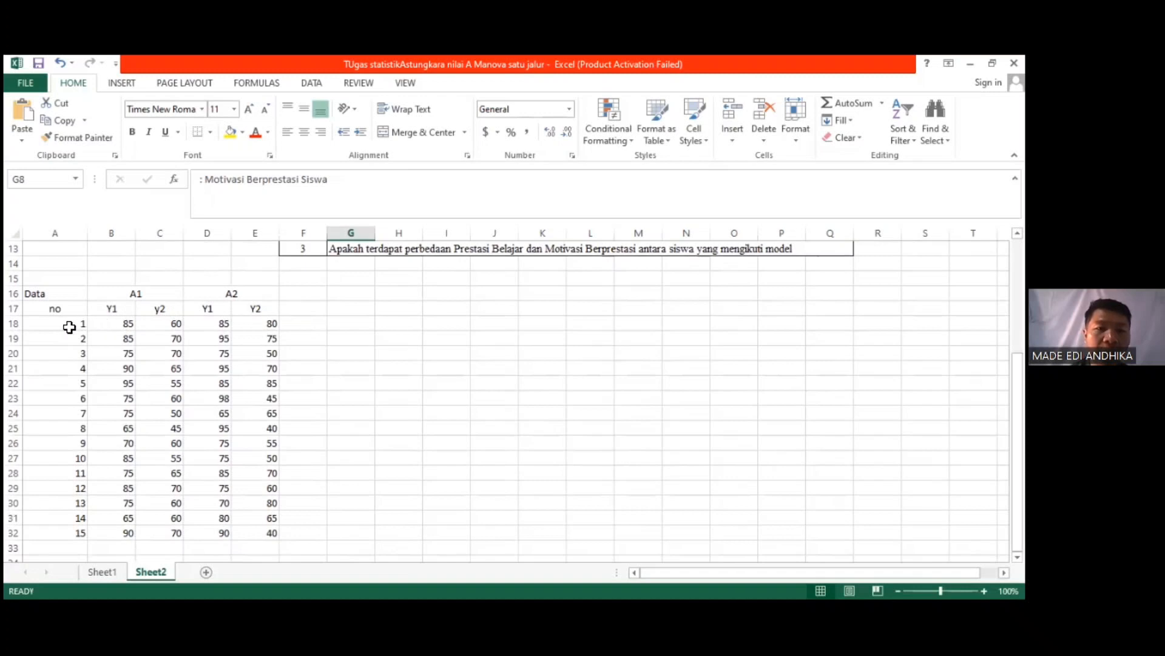
pyautogui.scroll(-3, 74, 324)
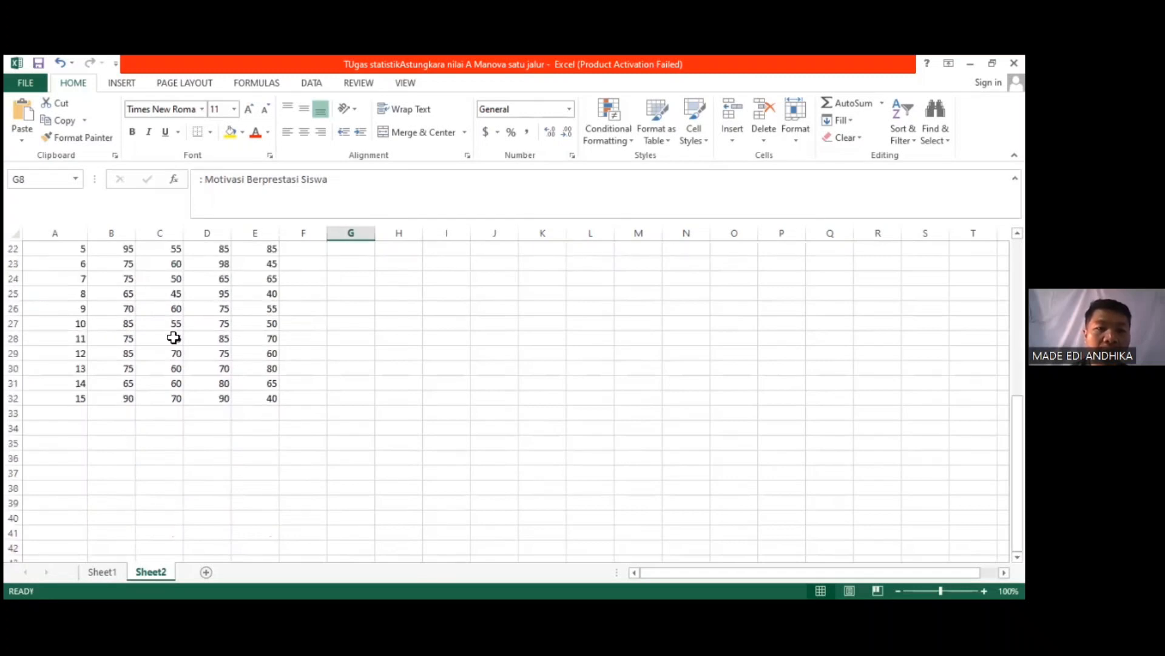
pyautogui.scroll(2, 293, 430)
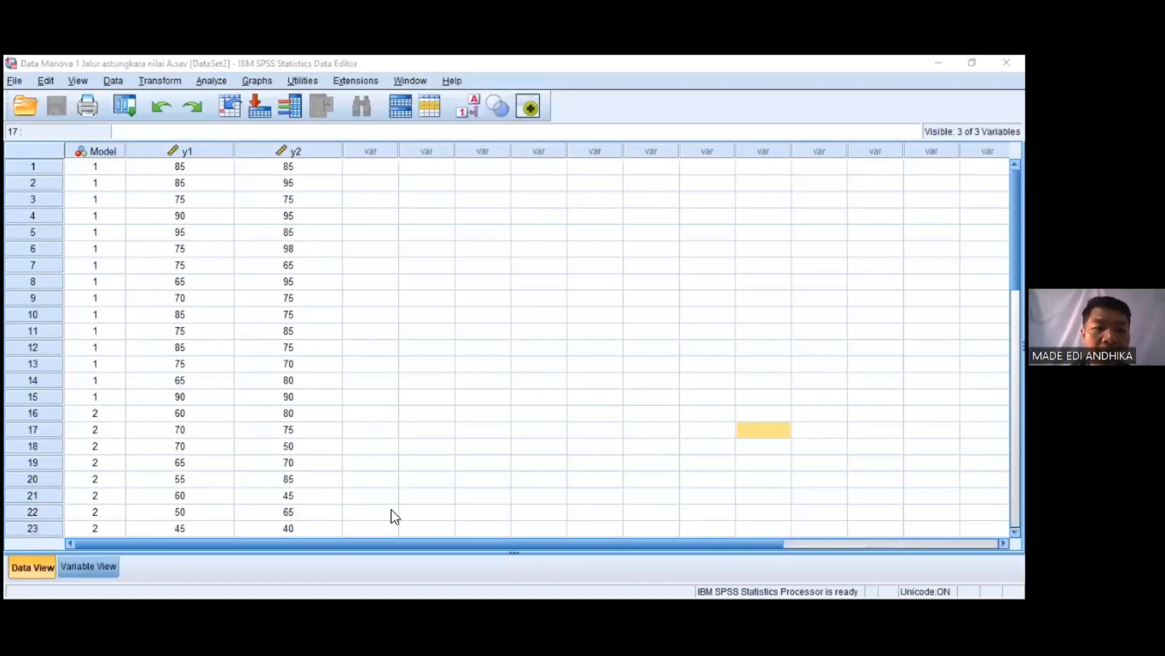
# Step: Switch to the SPSS data file's variable definitions and try to rename the Model variable as "Model A"
pyautogui.click(88, 566)
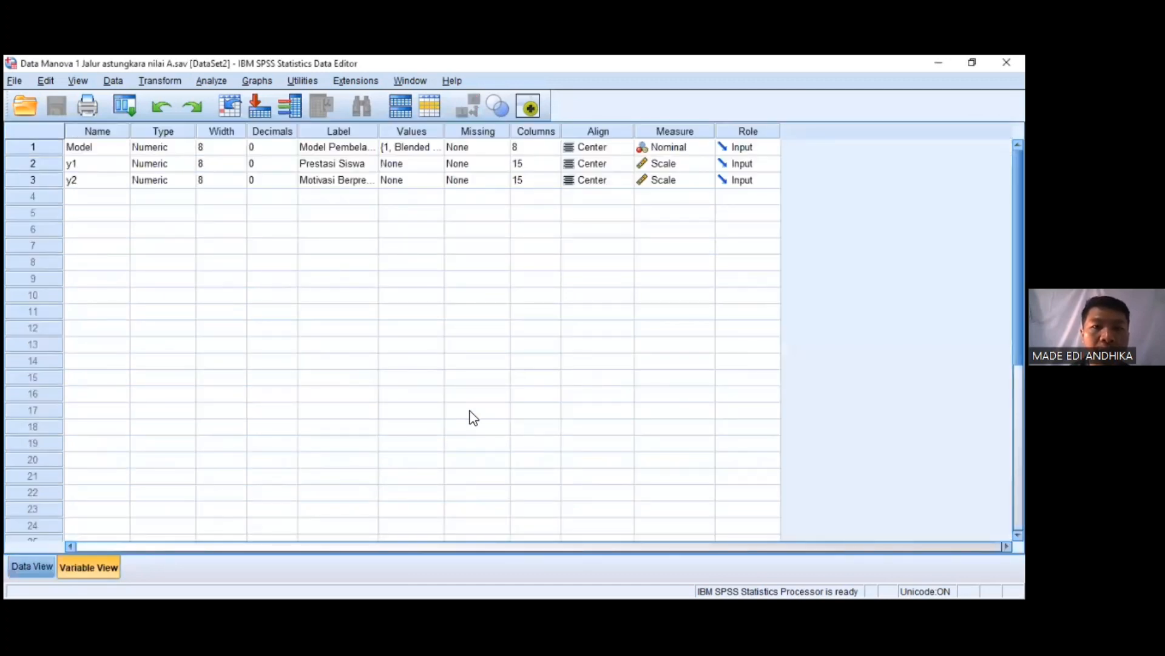
pyautogui.doubleClick(102, 148)
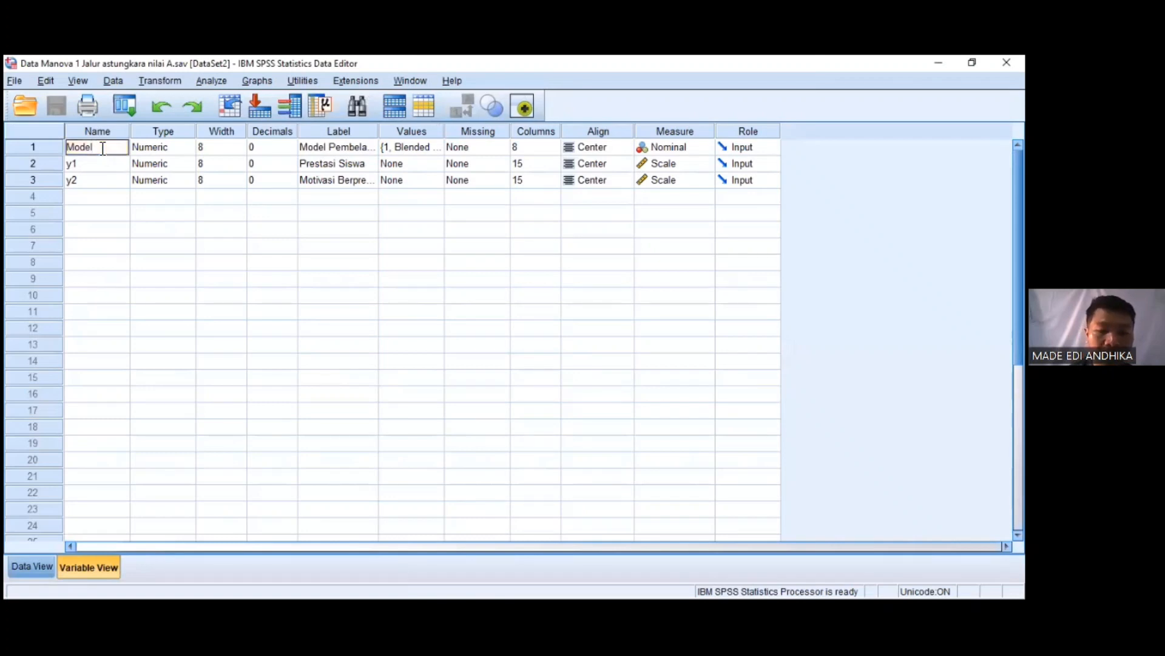
pyautogui.write('A')
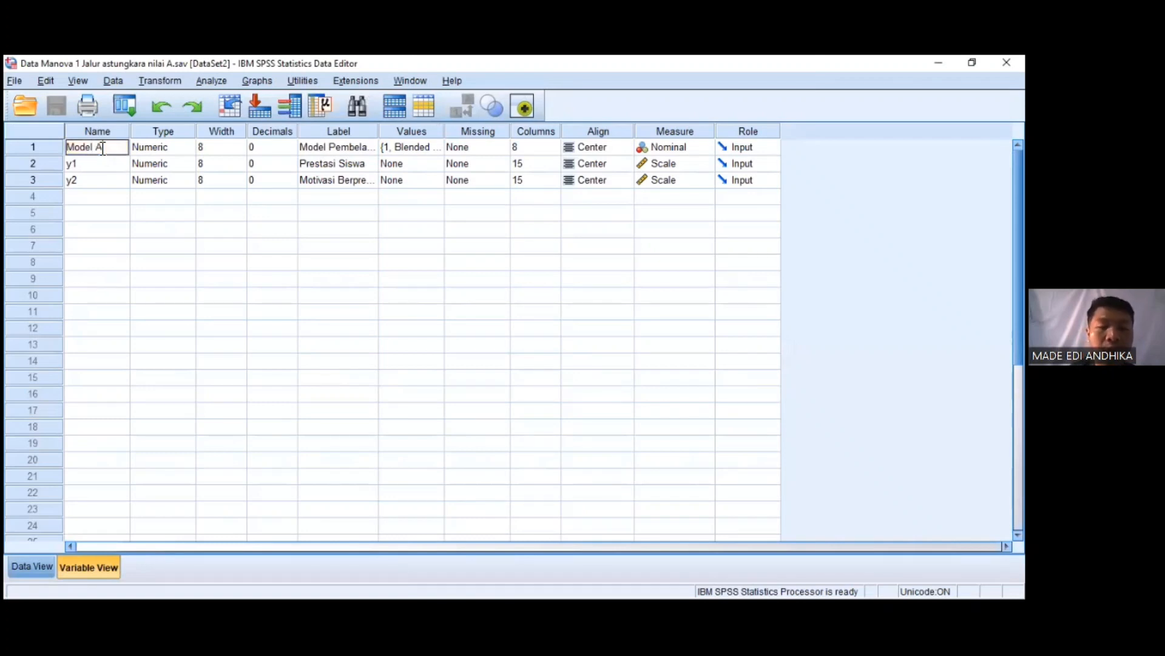
pyautogui.click(181, 236)
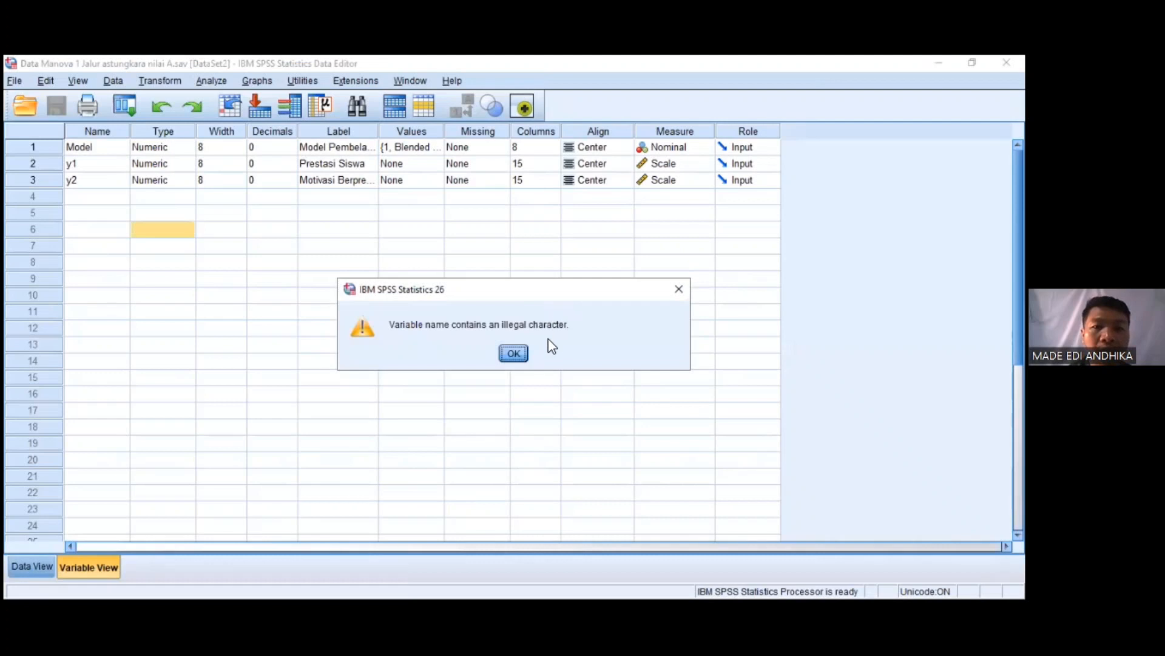
pyautogui.click(514, 355)
pyautogui.doubleClick(109, 148)
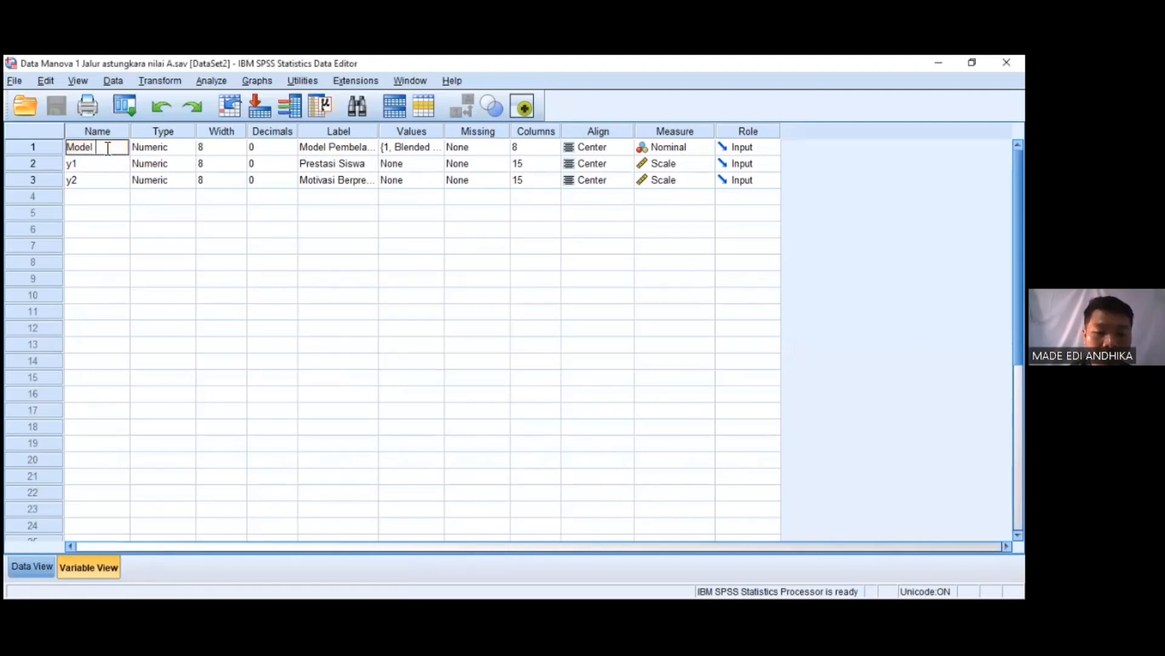
pyautogui.write('A')
pyautogui.press('Return')
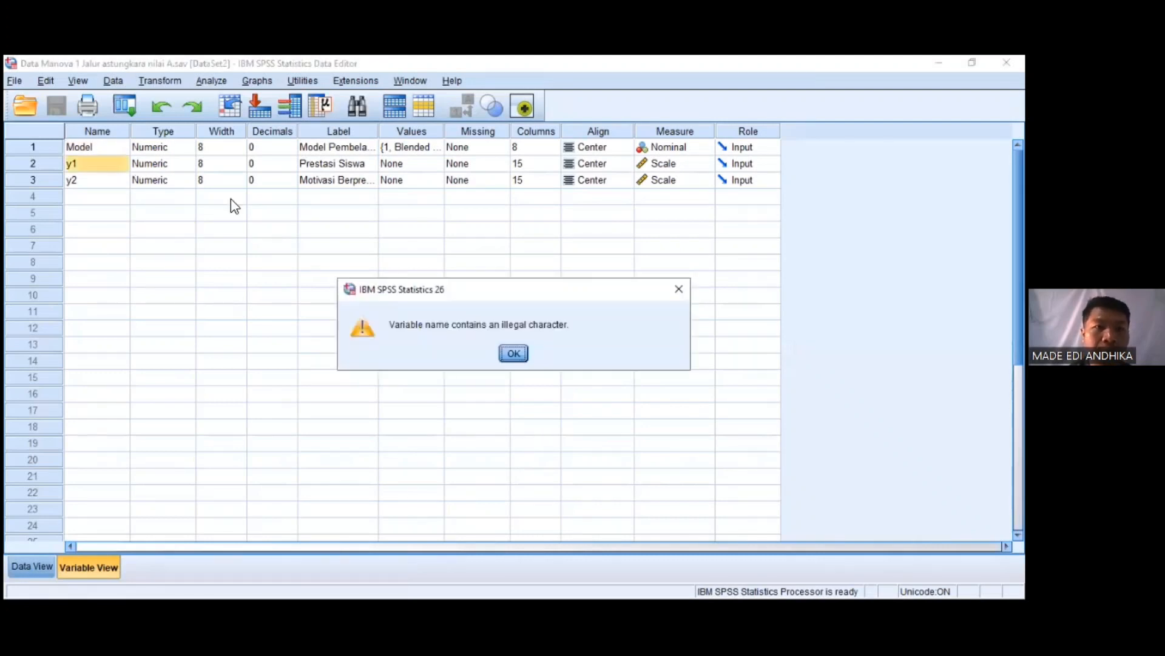
pyautogui.click(513, 353)
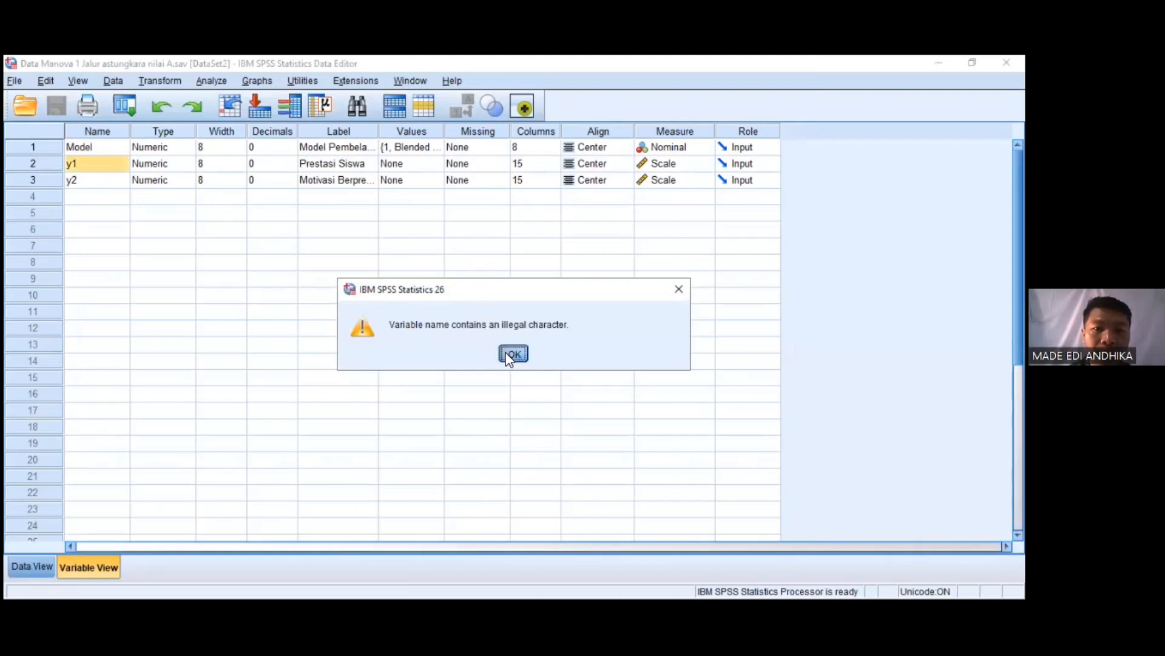
pyautogui.click(95, 151)
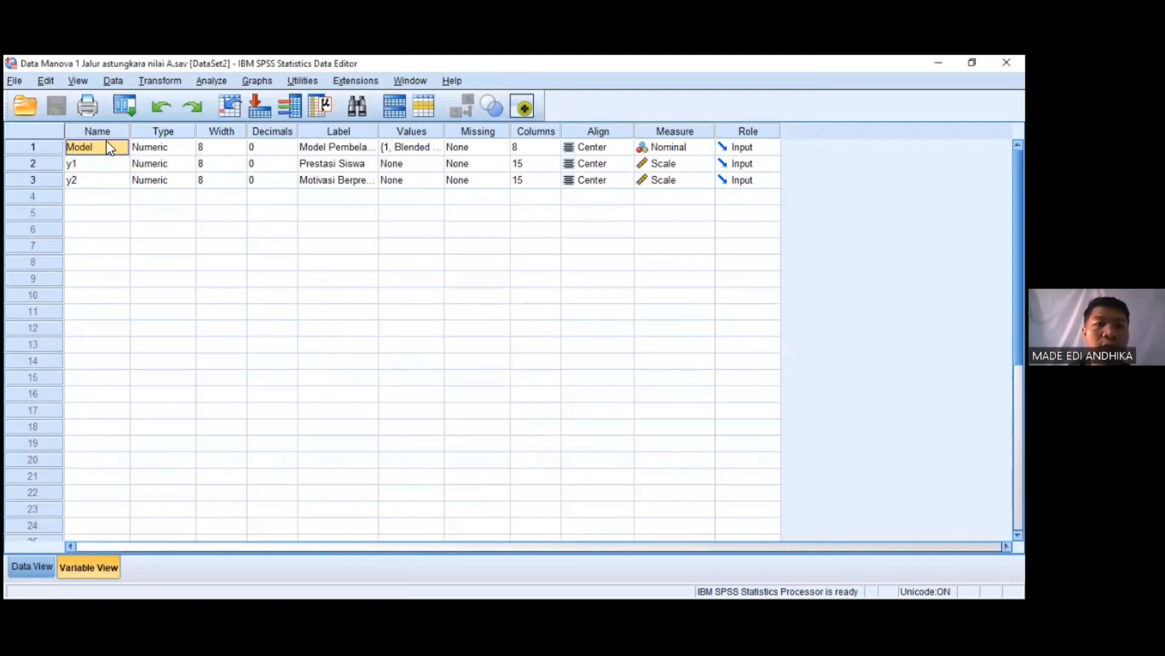
# Step: Inspect the value labels defined for the Model variable, including the entry for value 1, without changing them
pyautogui.click(431, 147)
pyautogui.click(436, 147)
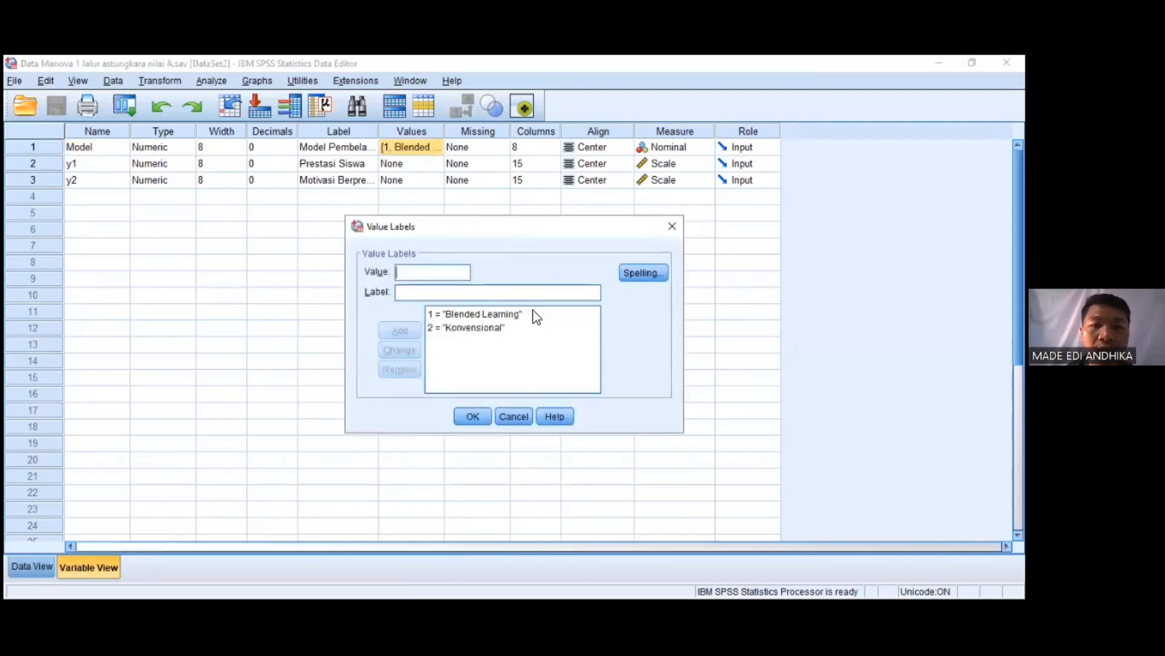
pyautogui.click(448, 315)
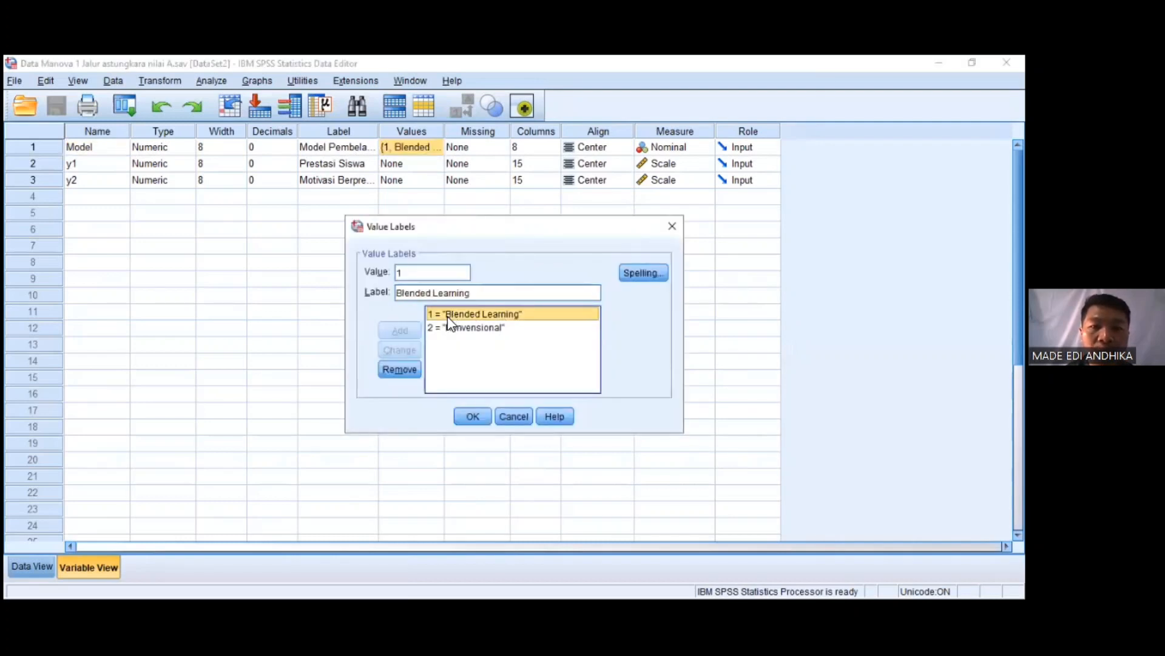
pyautogui.click(478, 296)
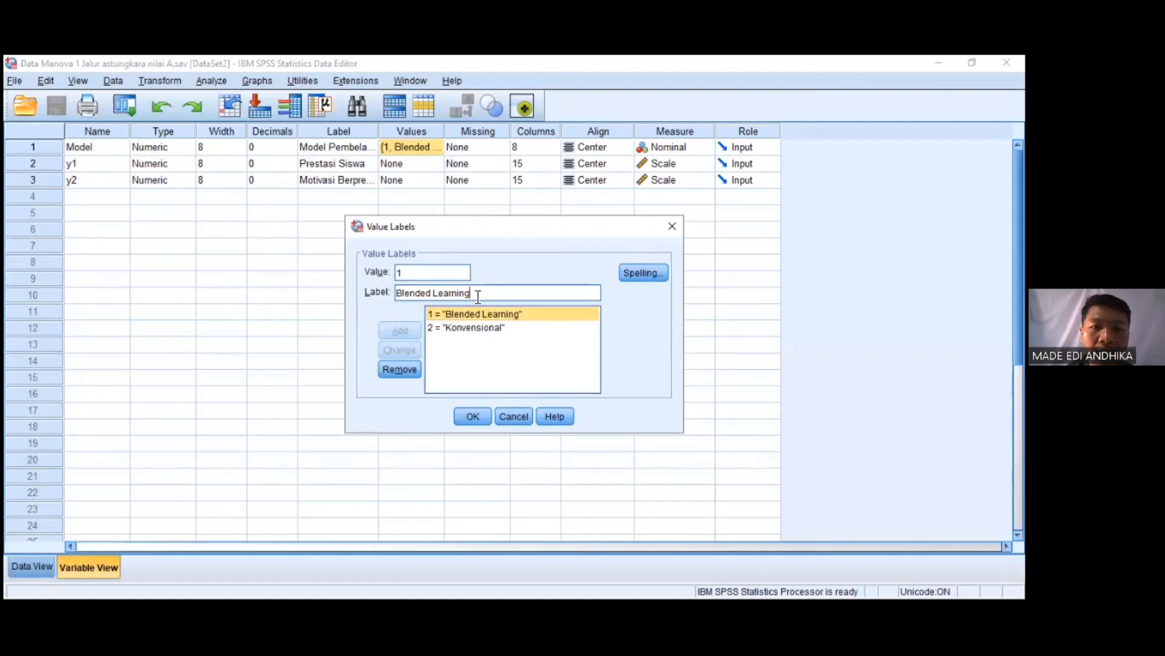
pyautogui.click(672, 226)
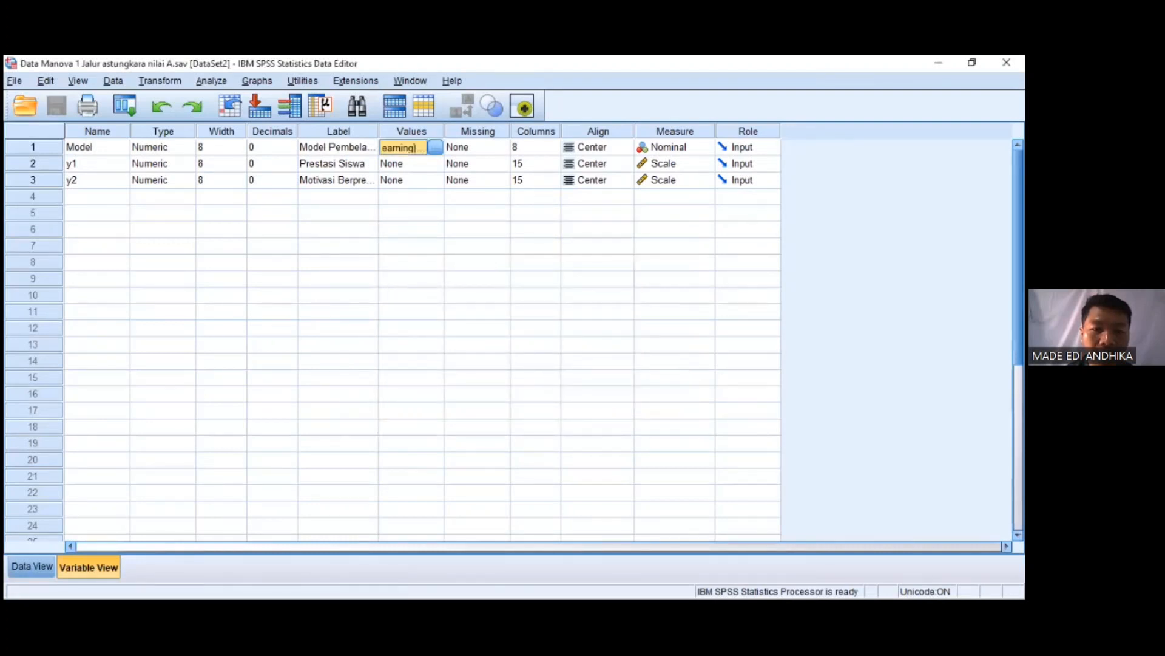
# Step: Switch to the Explore output and examine the case summary, descriptives and normality tests for Prestasi Siswa and Motivasi Berprestasi Siswa
pyautogui.hotkey('alt', 'Tab')
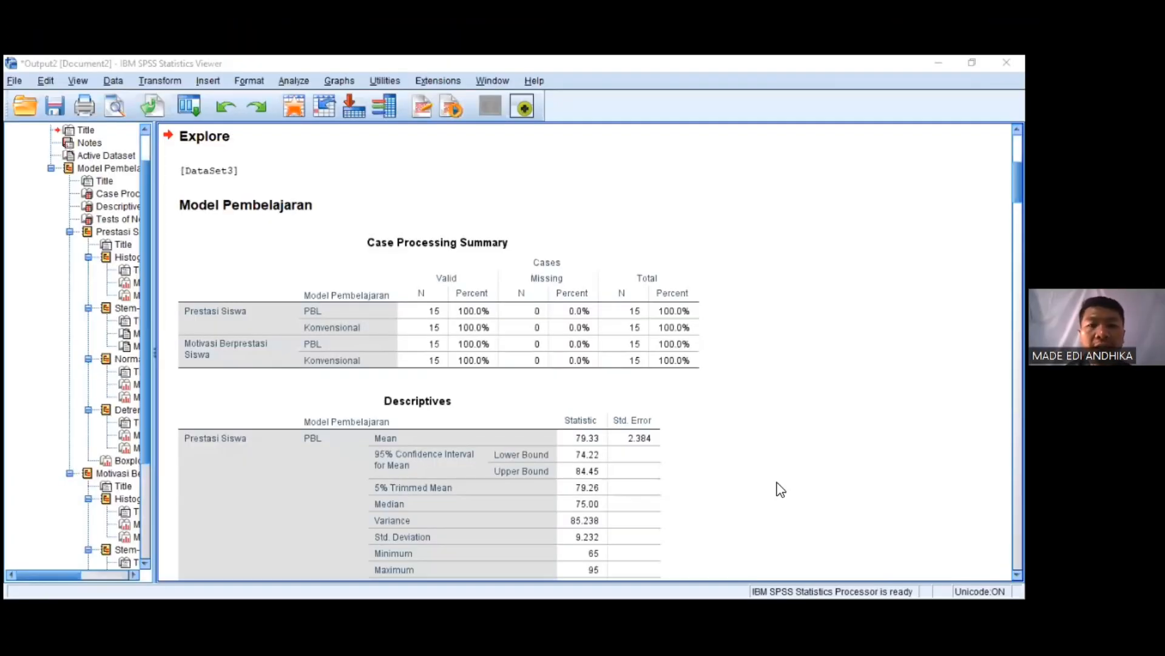
pyautogui.click(670, 360)
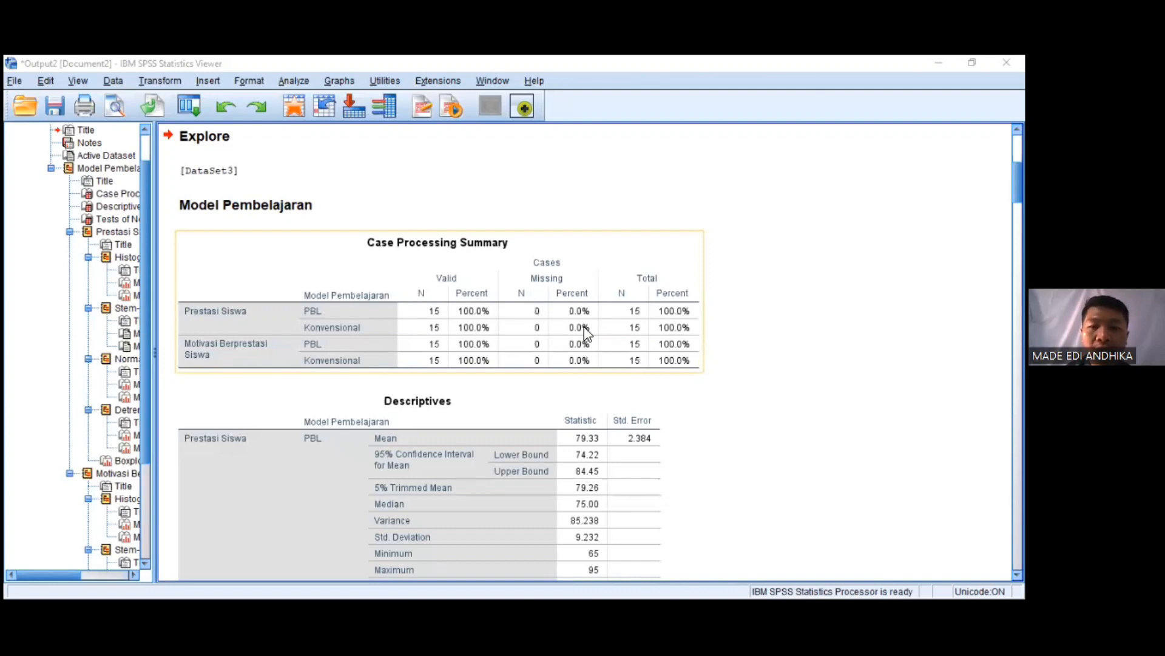
pyautogui.scroll(-8, 584, 331)
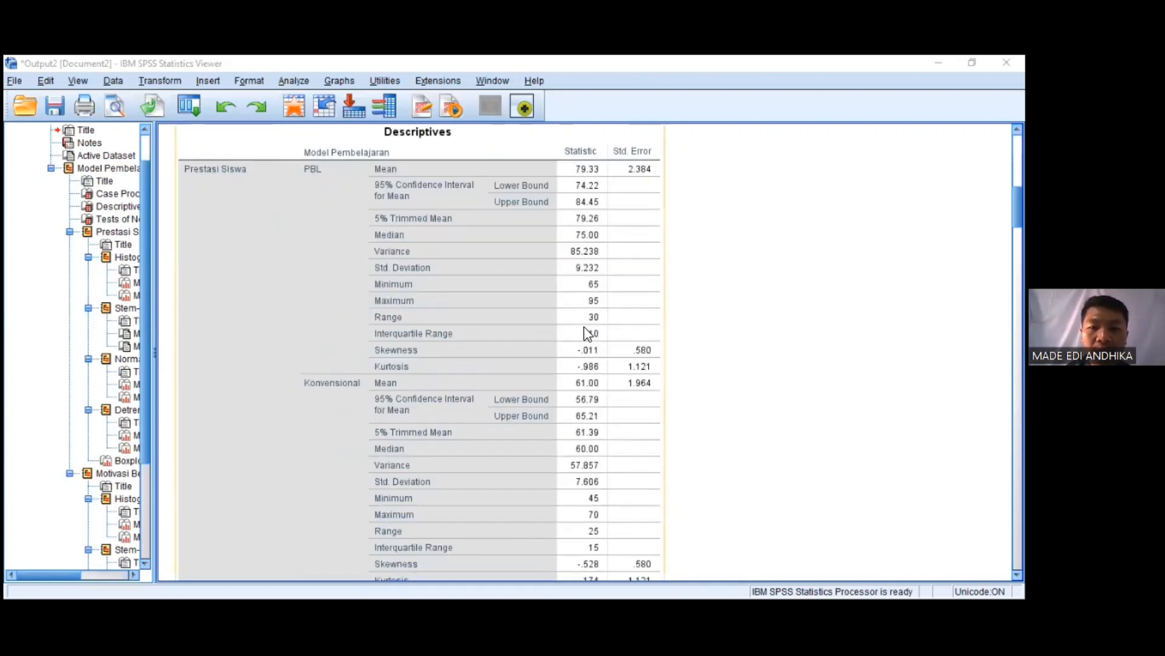
pyautogui.scroll(-8, 584, 327)
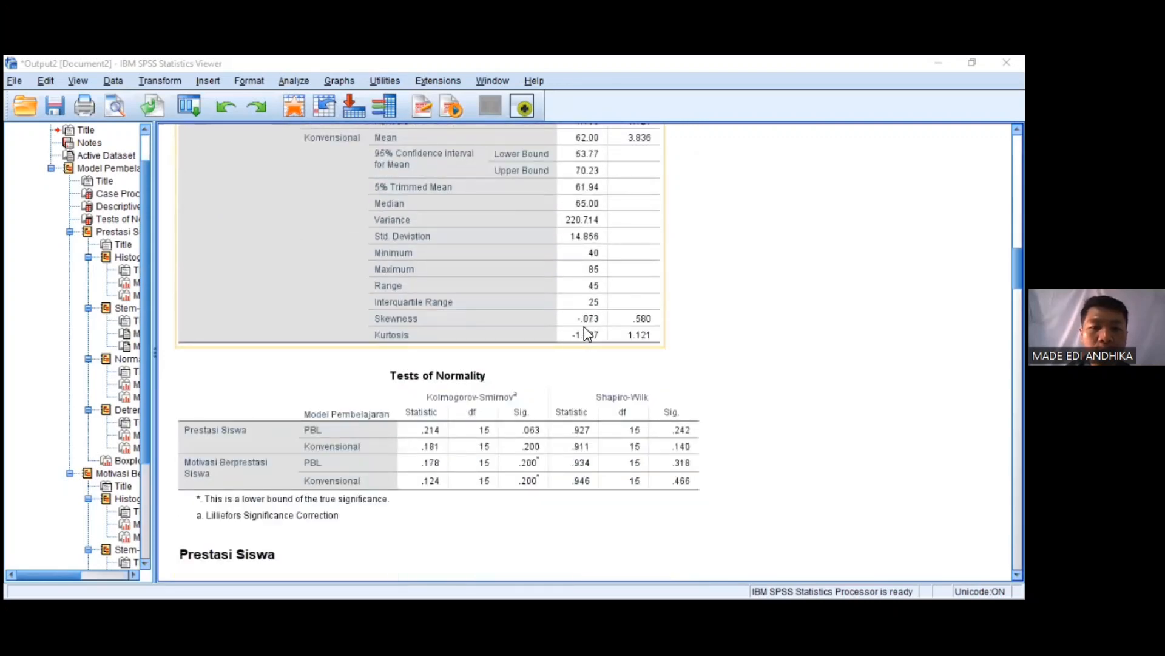
pyautogui.click(692, 377)
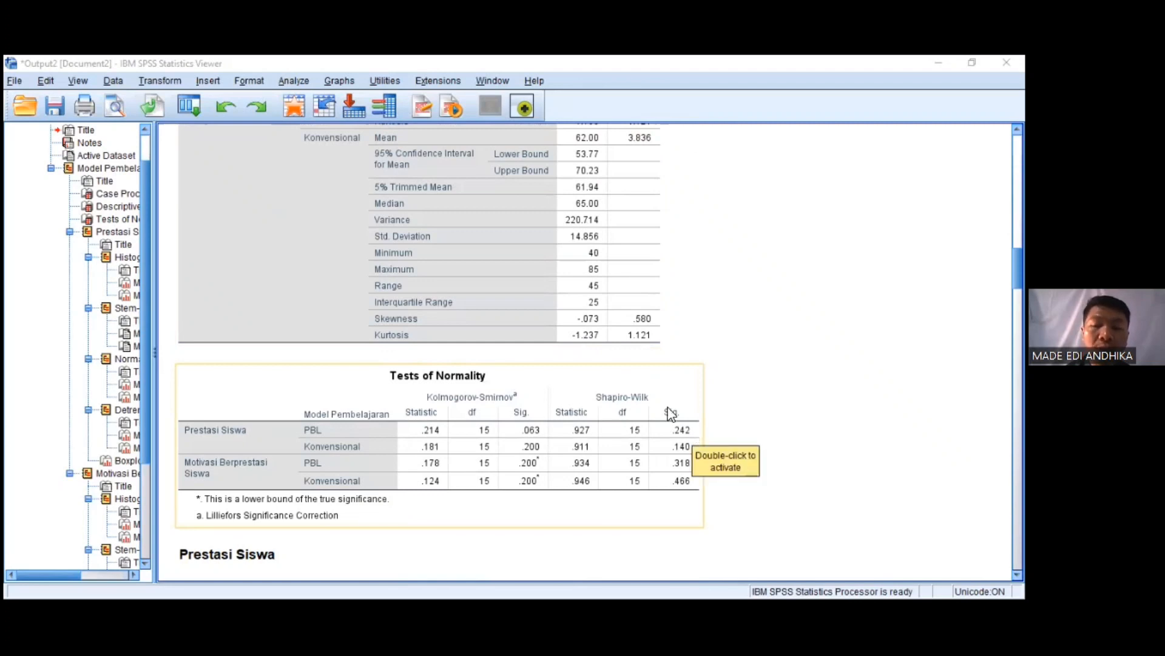
pyautogui.click(611, 340)
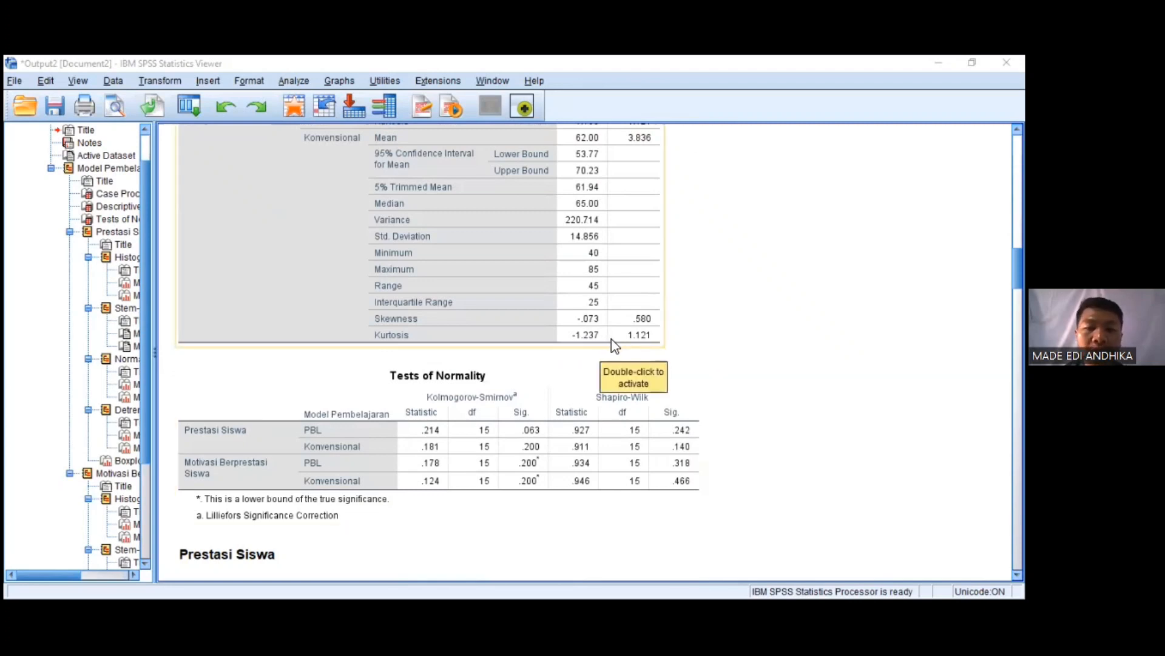
pyautogui.scroll(-3, 611, 337)
pyautogui.click(604, 357)
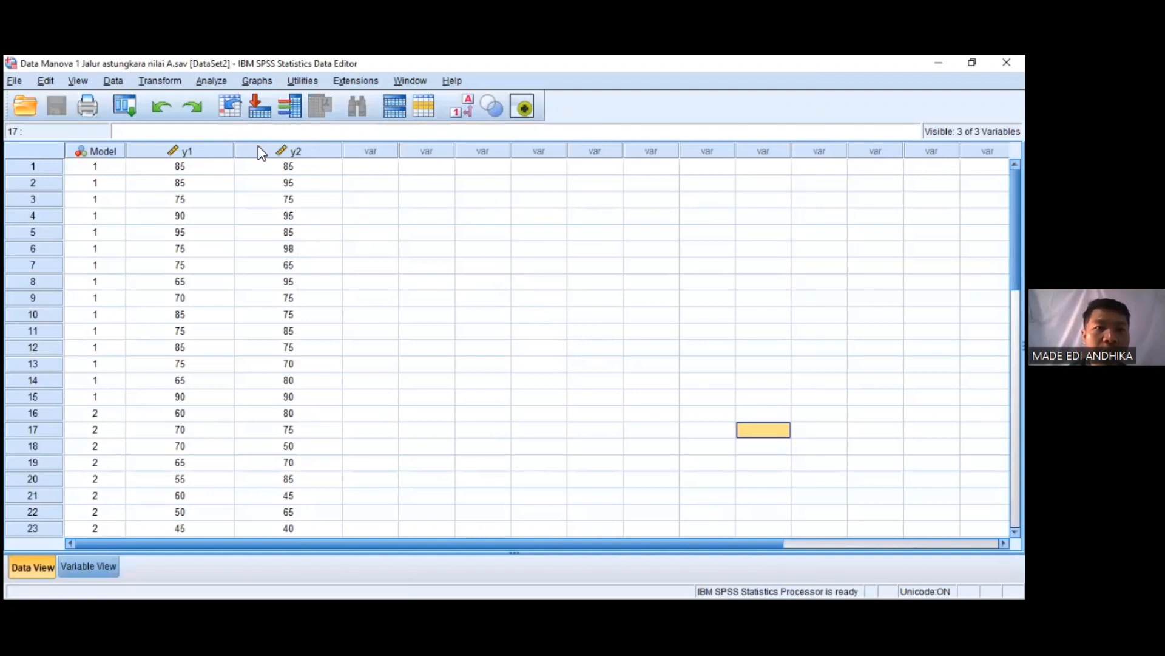
# Step: Set up a multivariate General Linear Model with Prestasi Siswa and Motivasi Berprestasi as dependent variables and Model Pembelajaran as fixed factor
pyautogui.click(214, 80)
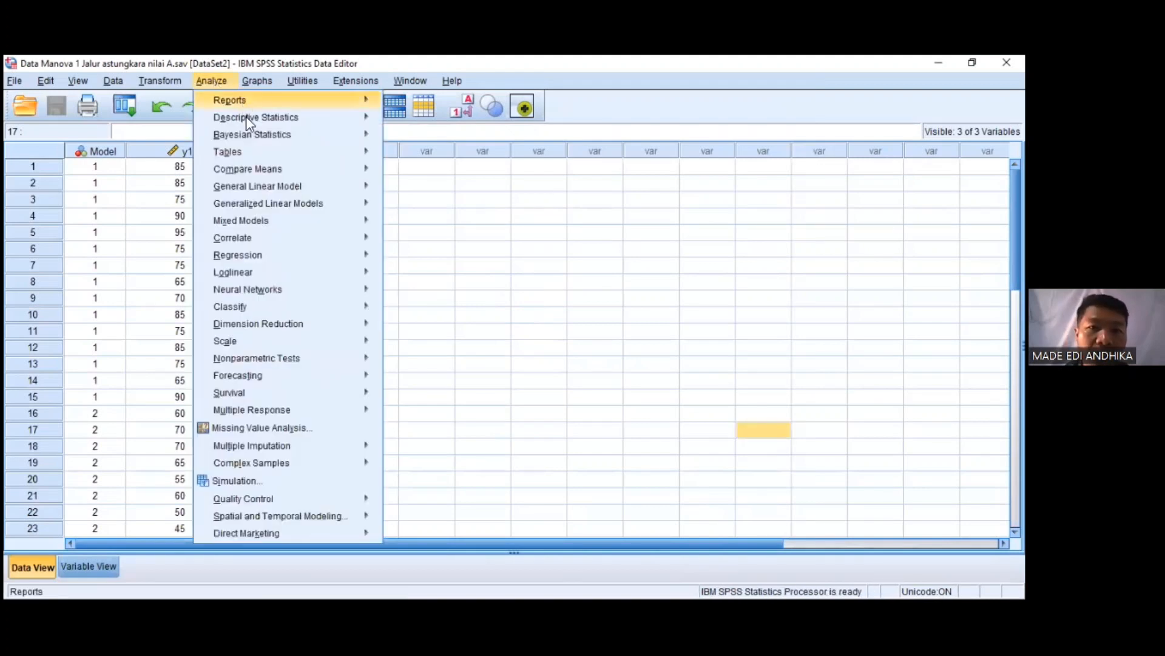
pyautogui.moveTo(261, 193)
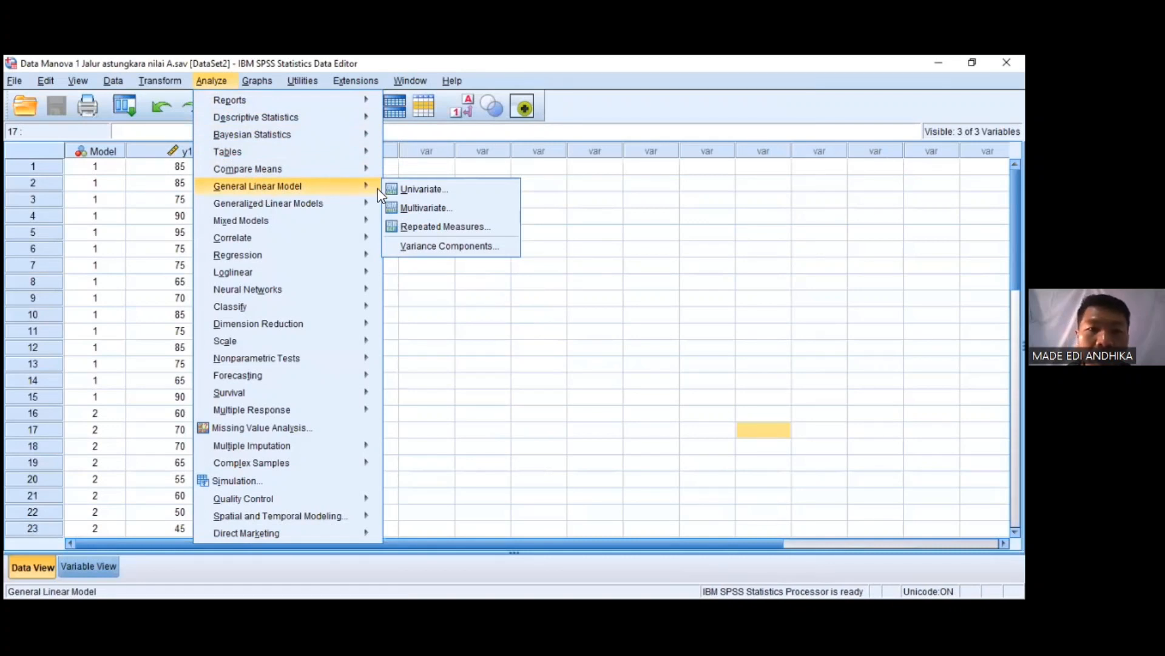
pyautogui.click(421, 209)
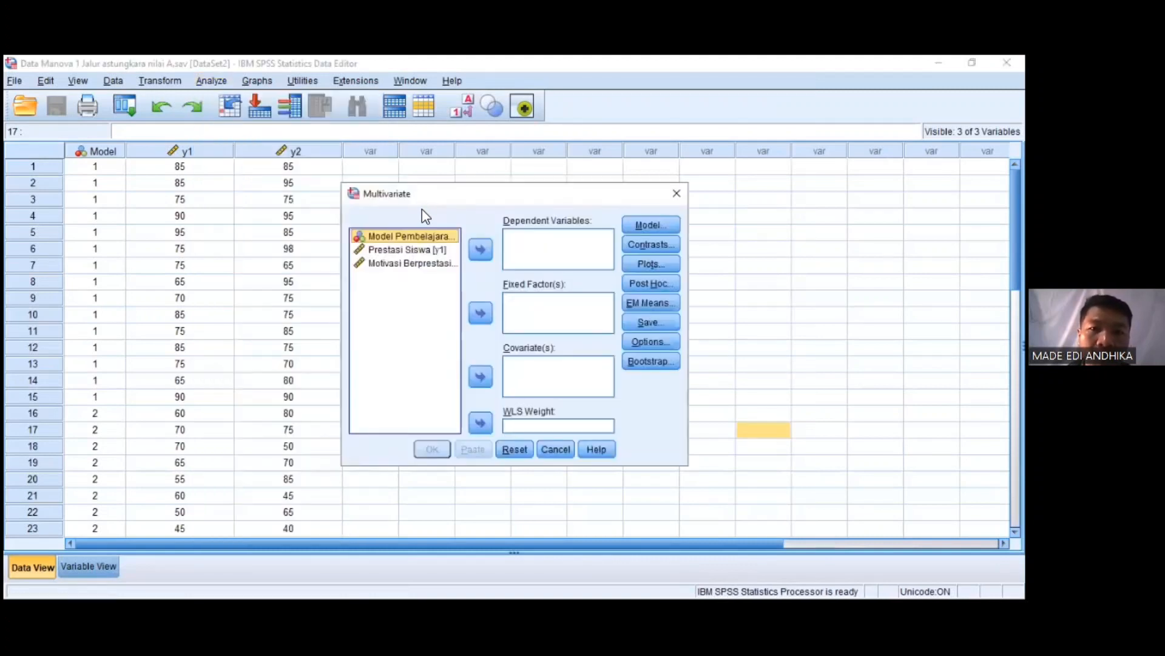
pyautogui.click(412, 250)
pyautogui.click(481, 250)
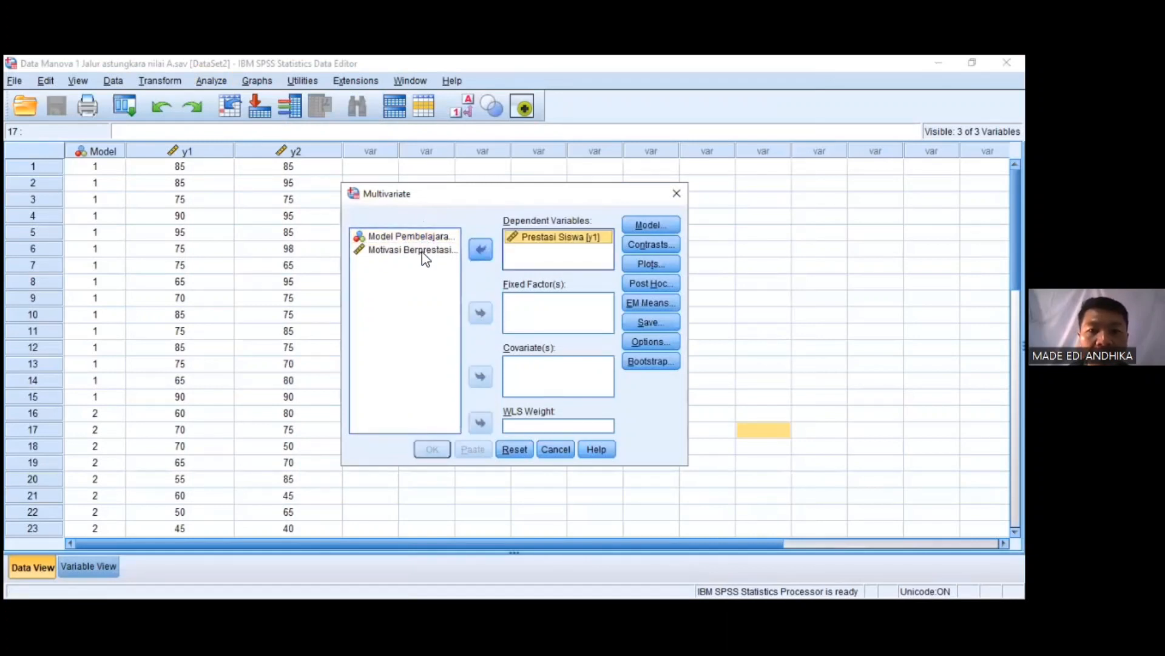
pyautogui.click(419, 250)
pyautogui.click(481, 250)
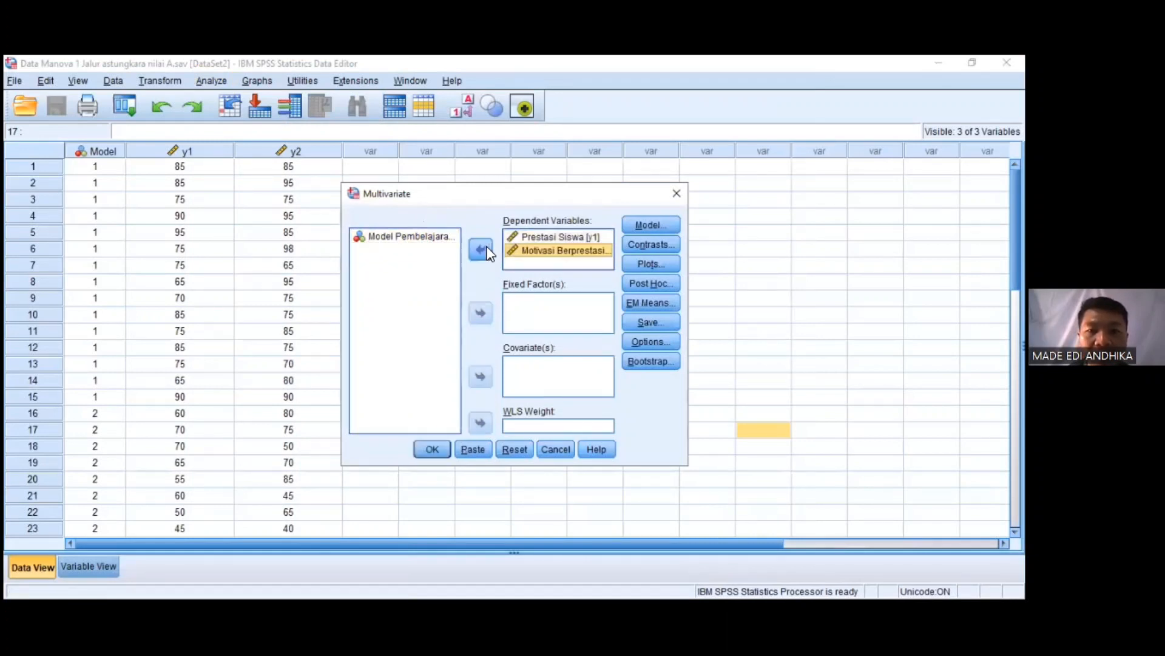
pyautogui.click(432, 240)
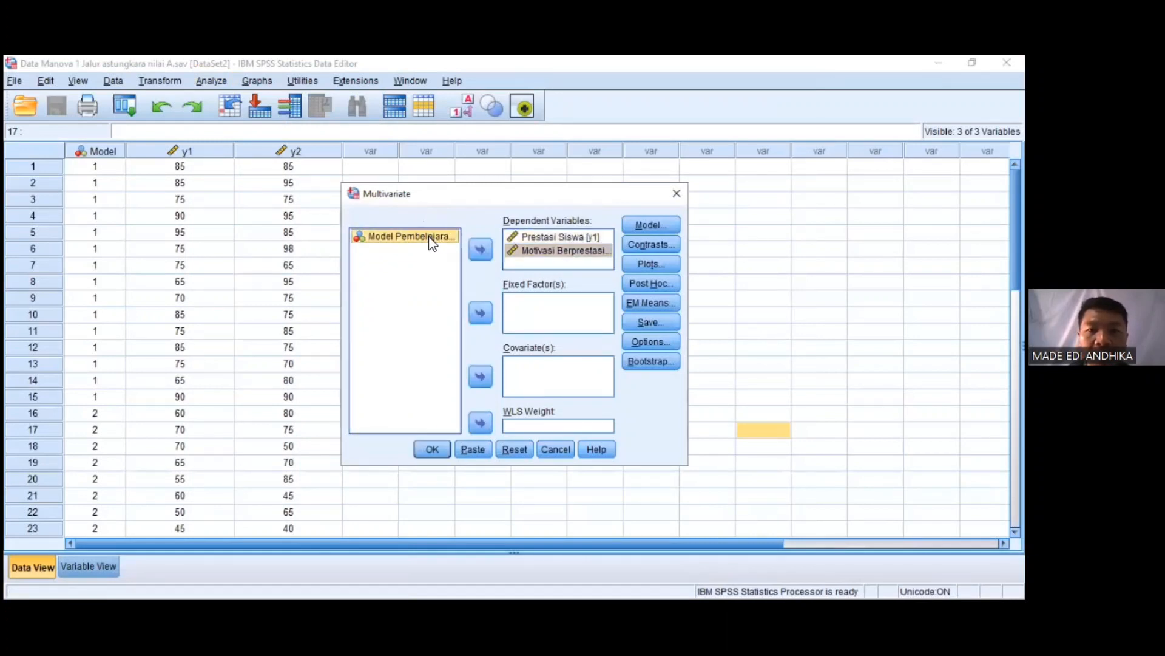
pyautogui.click(480, 314)
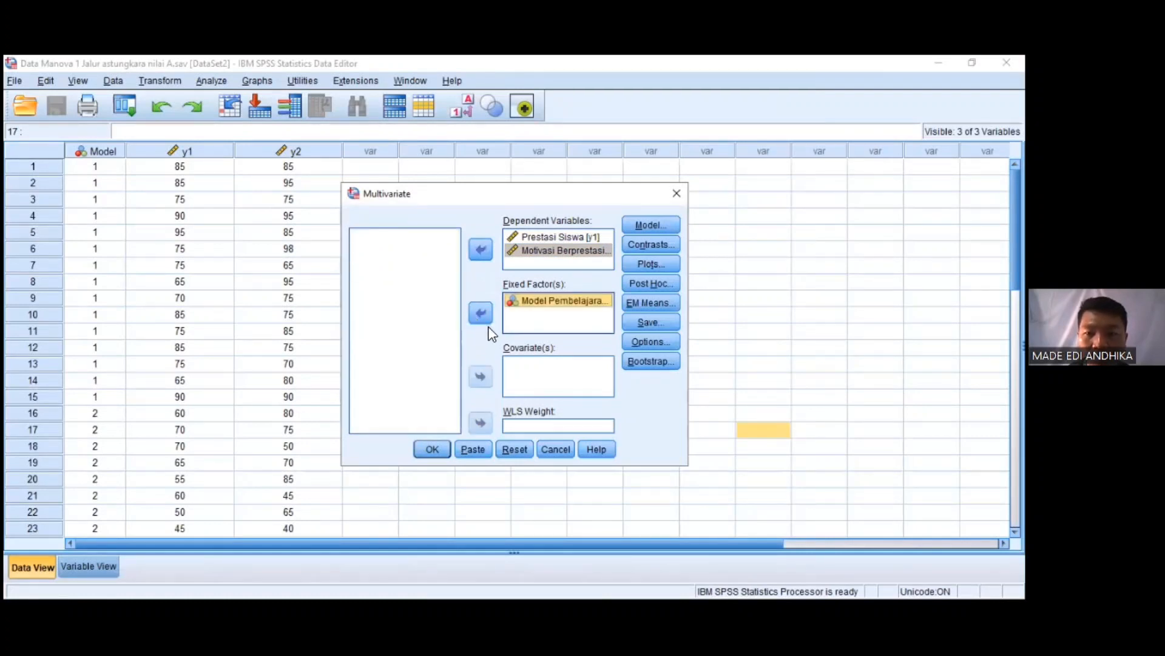
pyautogui.click(665, 283)
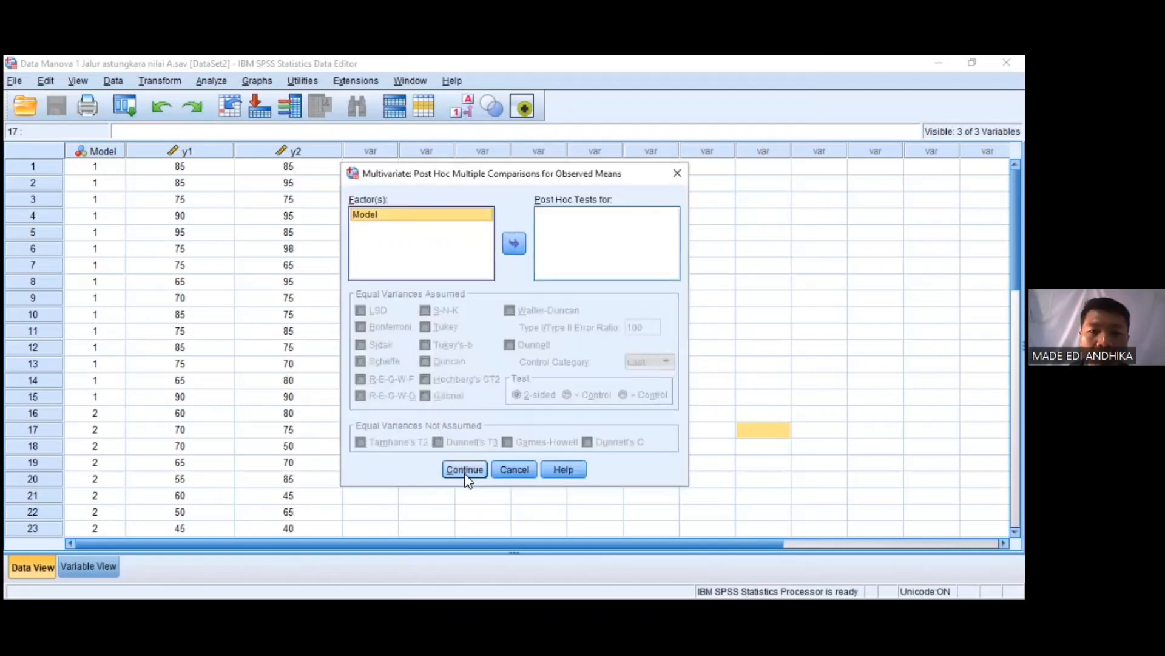
pyautogui.click(509, 469)
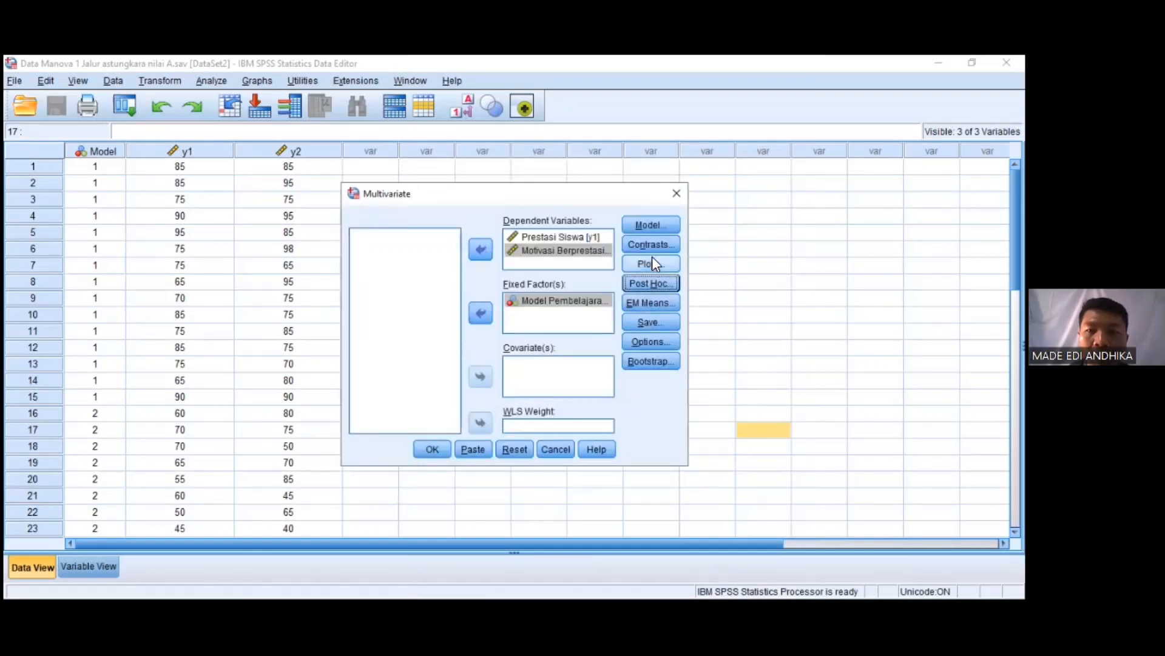
pyautogui.click(652, 264)
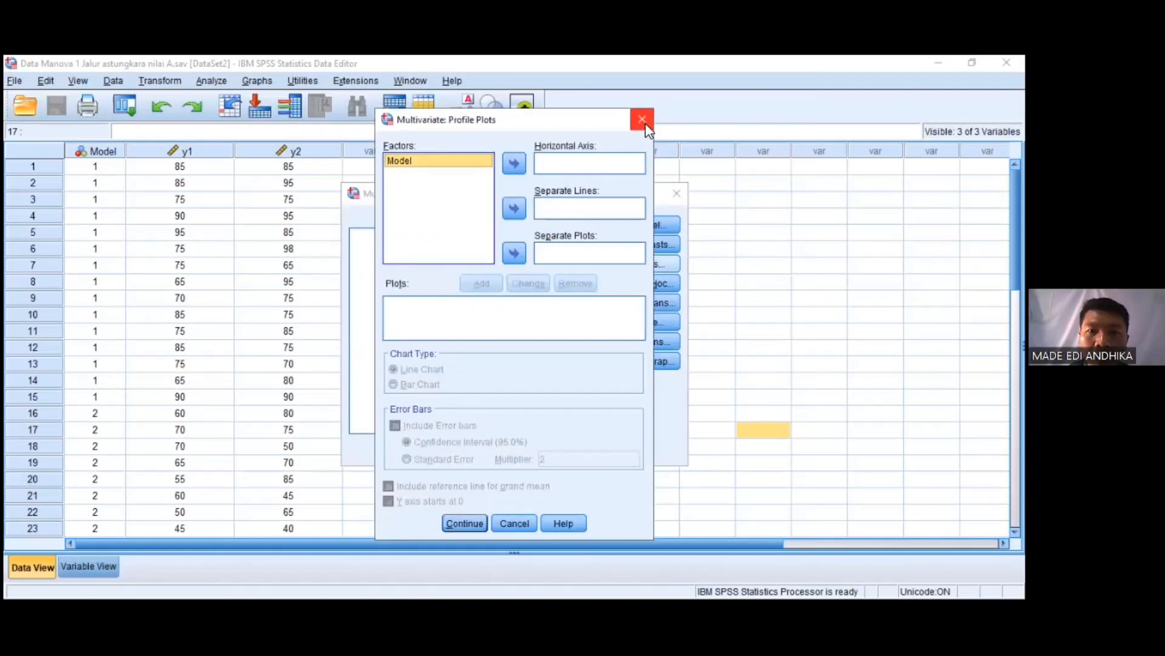
pyautogui.press('Escape')
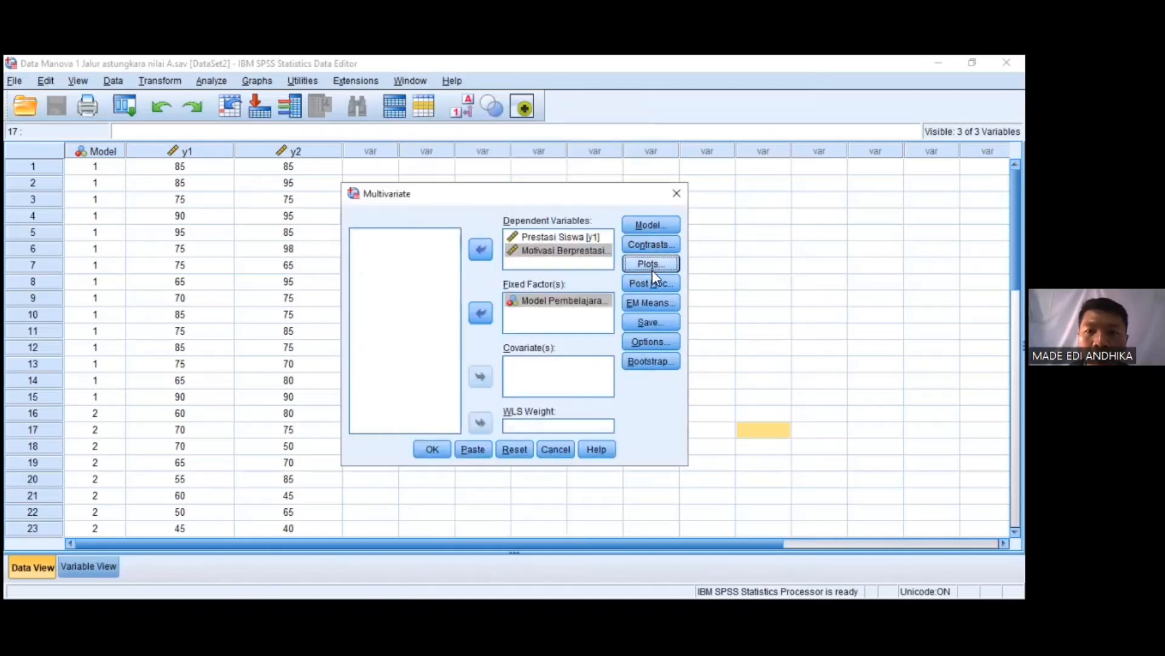
# Step: Add descriptive statistics and homogeneity tests to the multivariate analysis options and run the analysis
pyautogui.click(646, 347)
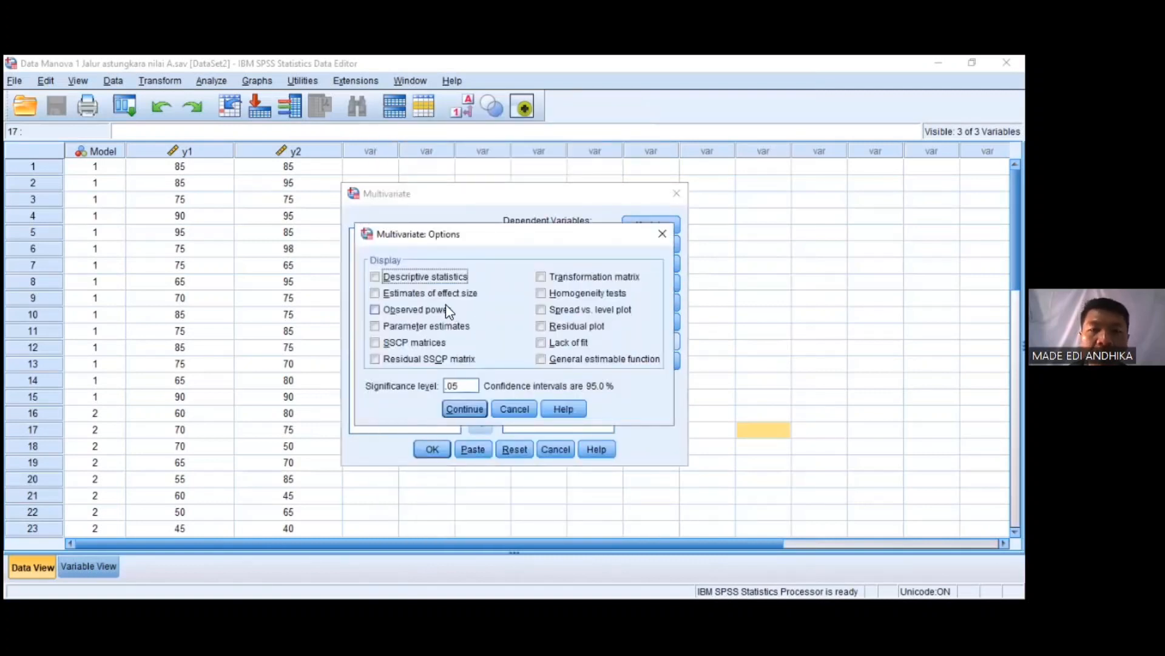
pyautogui.click(418, 278)
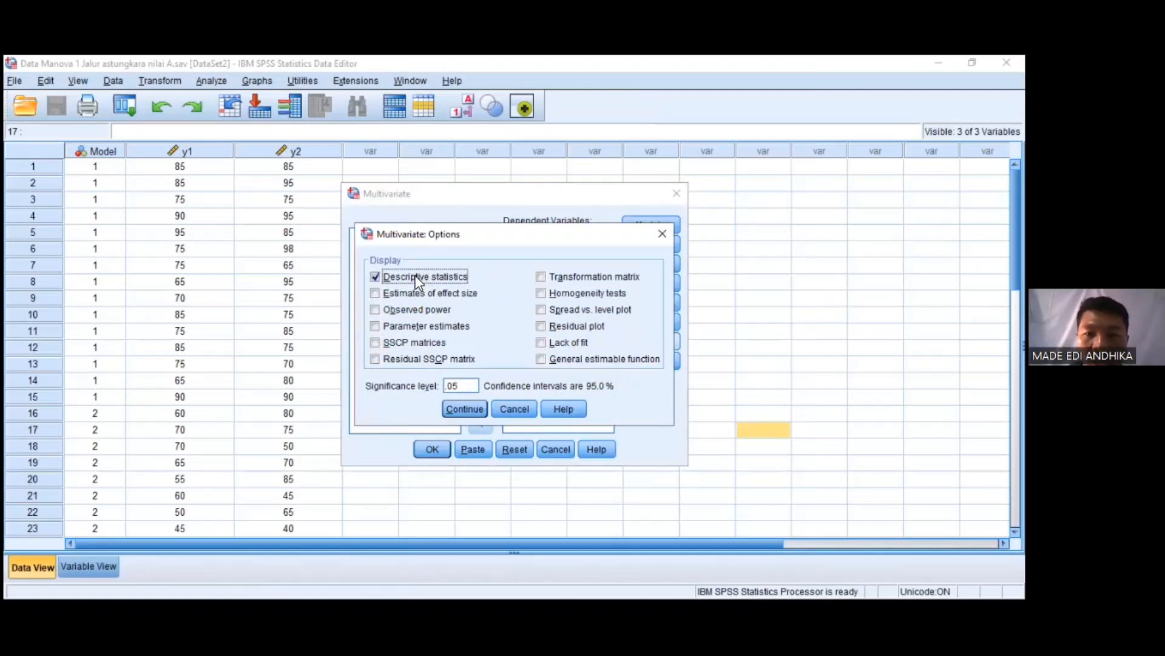
pyautogui.click(542, 294)
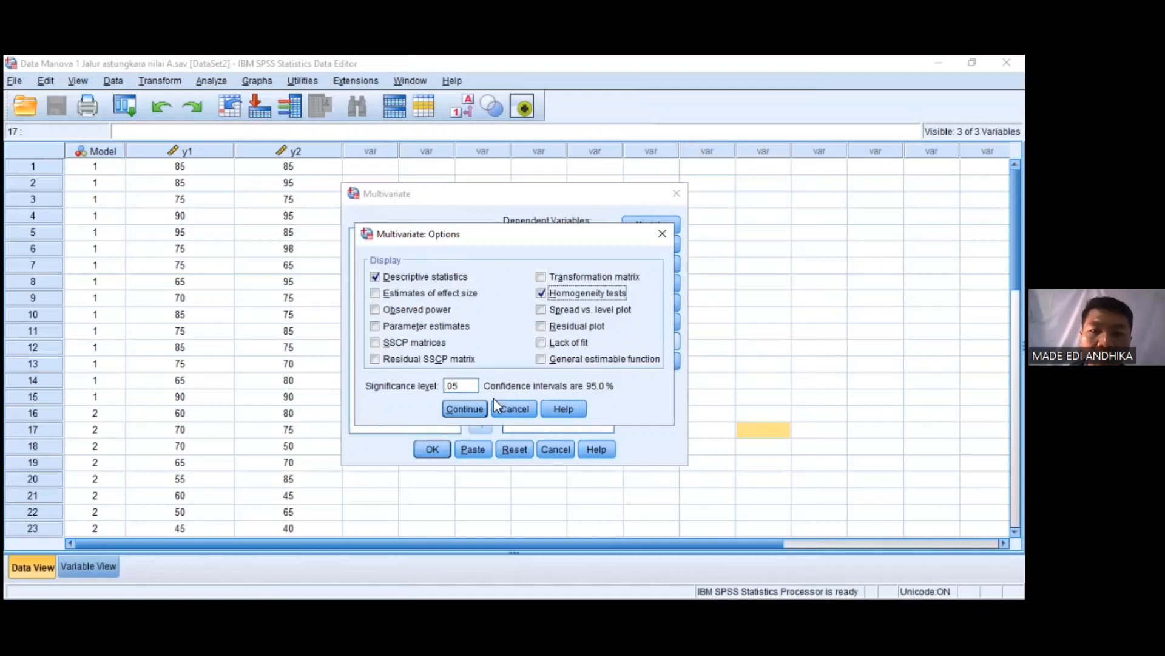
pyautogui.click(471, 410)
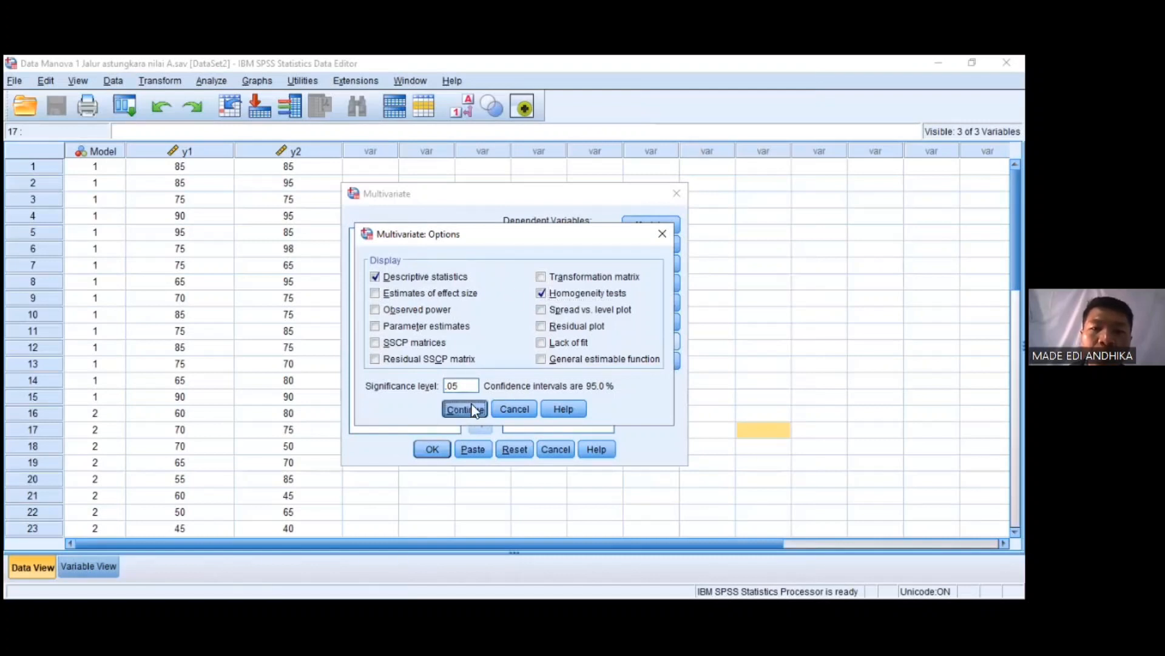
pyautogui.click(435, 450)
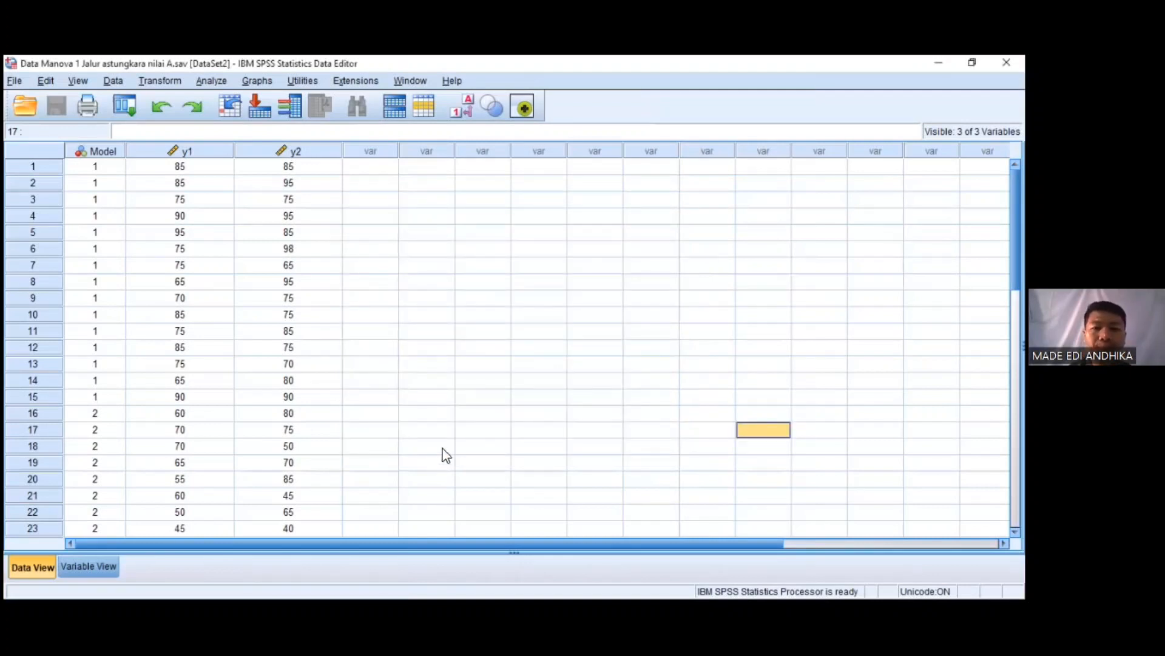
pyautogui.scroll(-3, 434, 253)
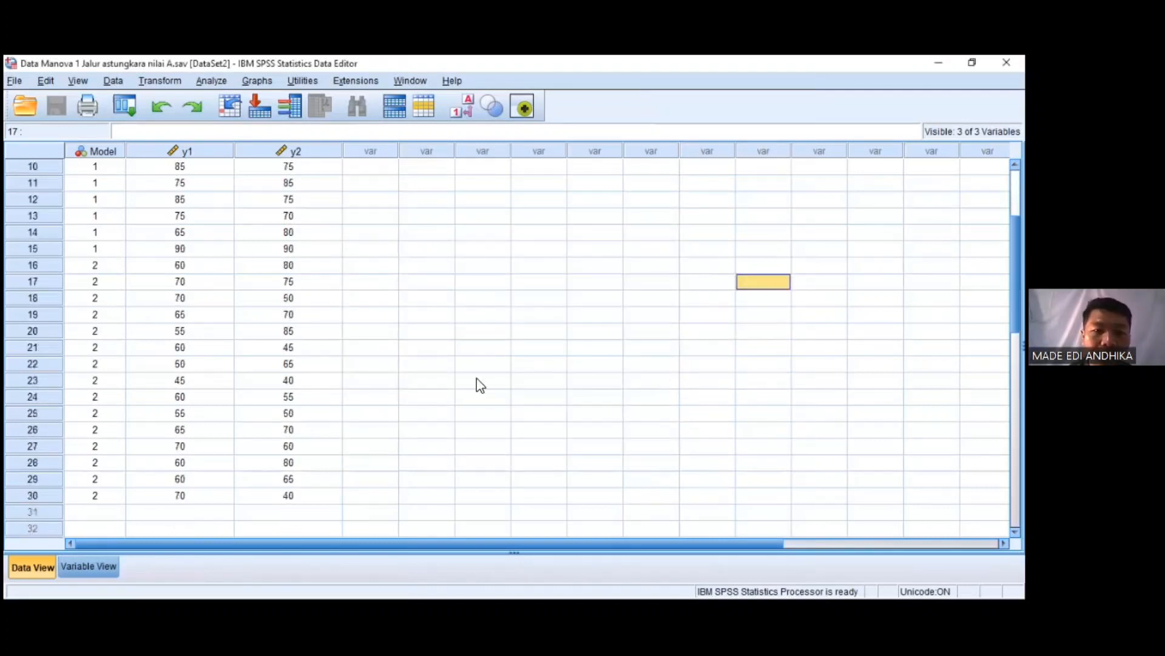
pyautogui.scroll(3, 558, 433)
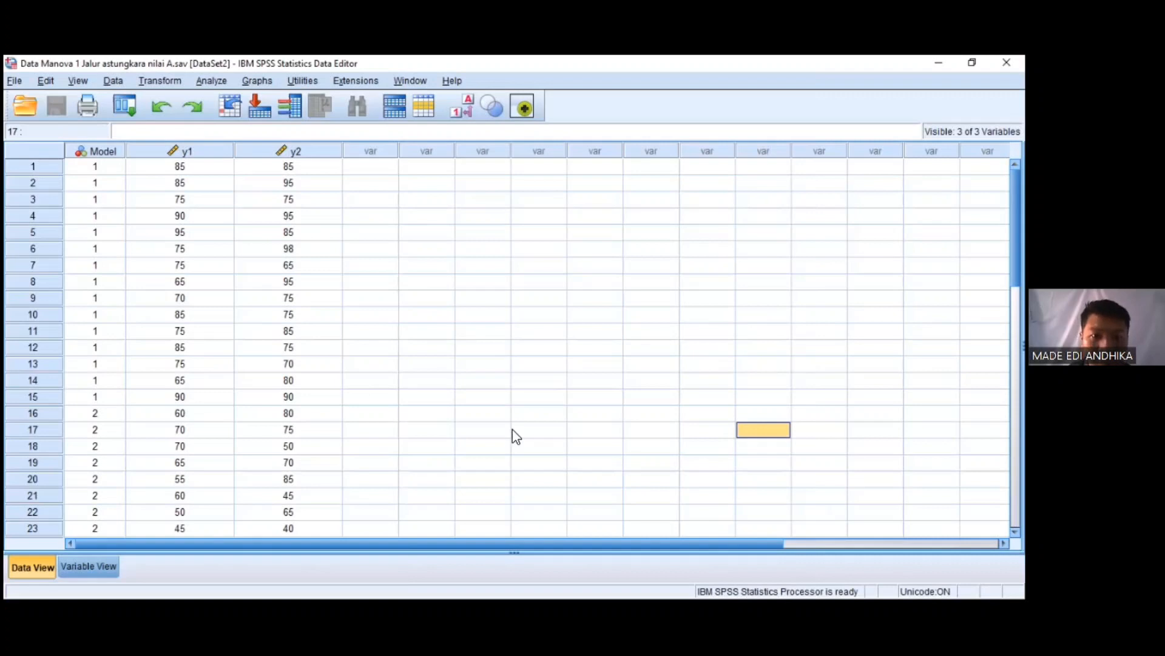
# Step: Switch to the General Linear Model output and examine the between-subjects factors, descriptive statistics, Box's test and multivariate tests
pyautogui.hotkey('alt', 'Tab')
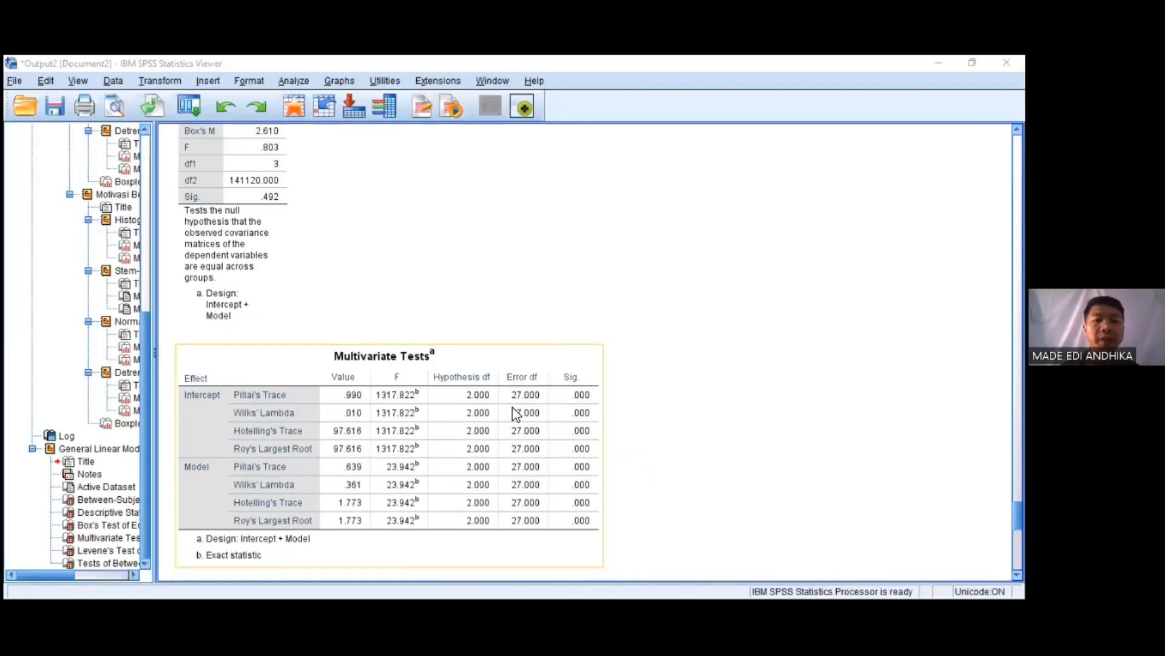
pyautogui.scroll(5, 498, 361)
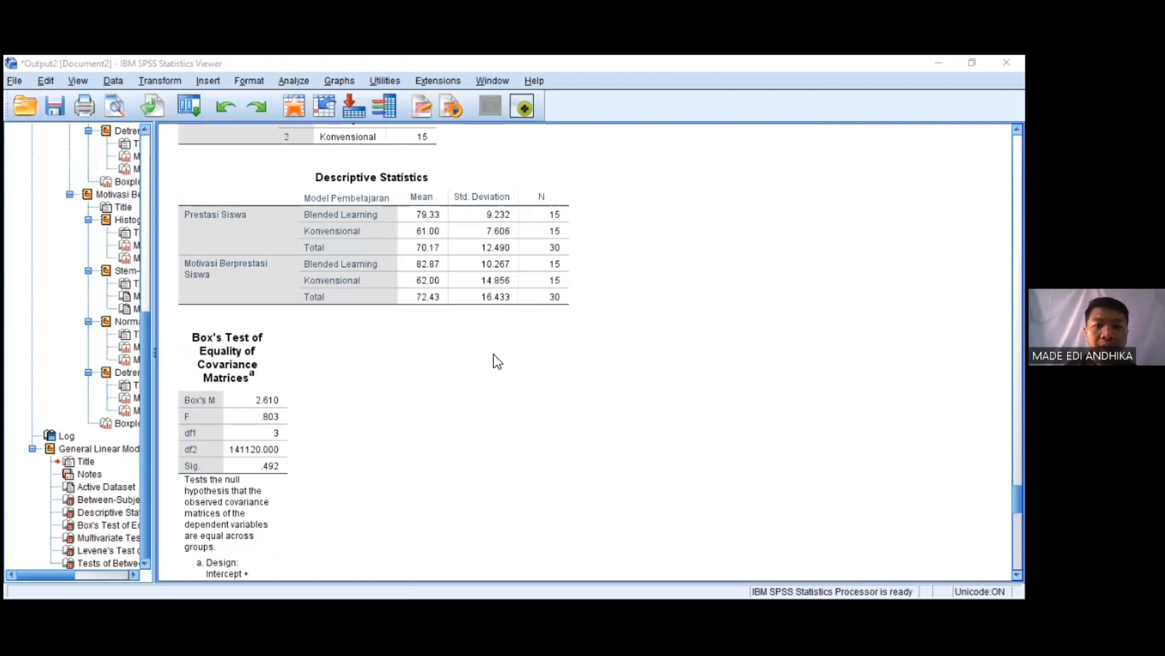
pyautogui.scroll(4, 494, 354)
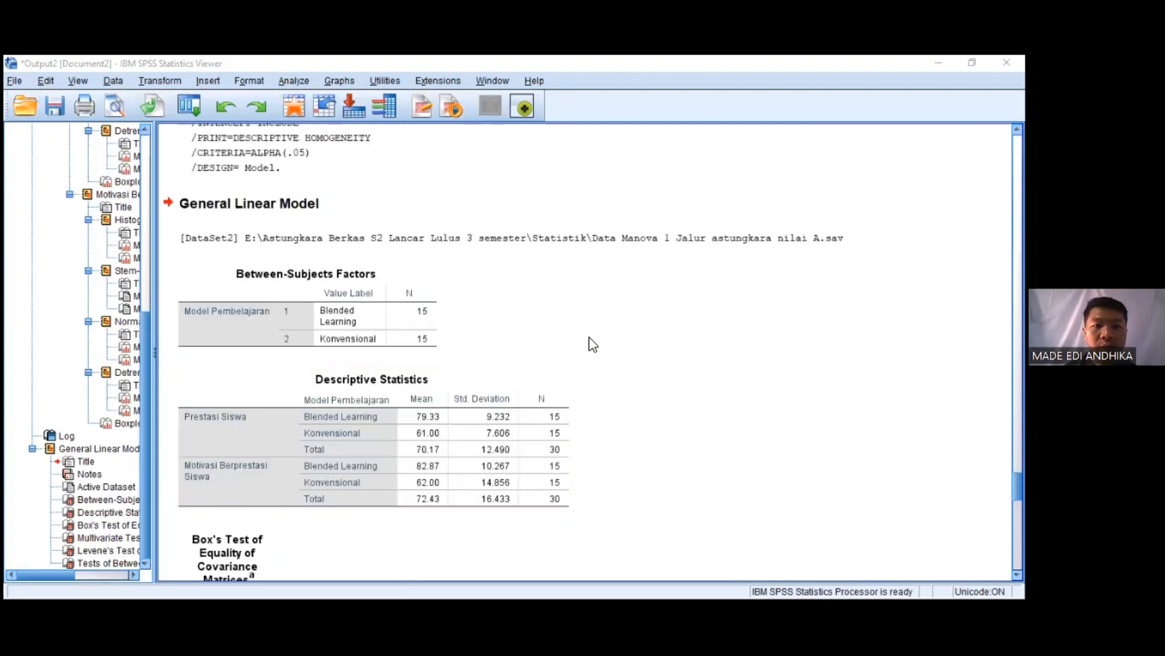
pyautogui.scroll(-3, 479, 328)
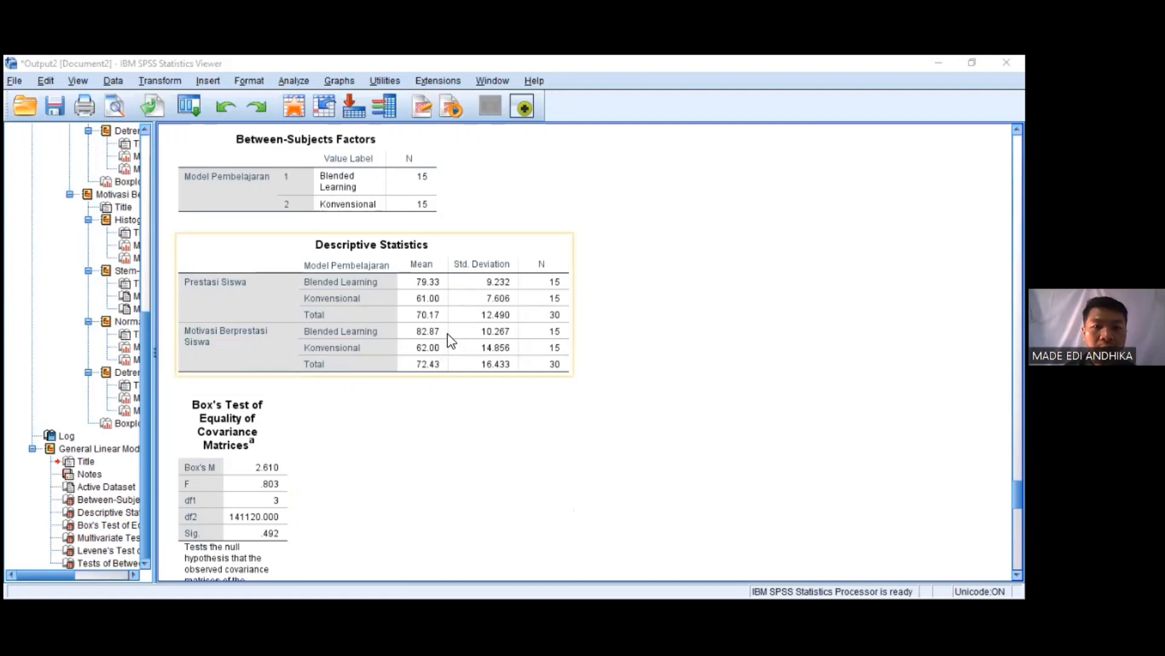
pyautogui.scroll(-5, 448, 334)
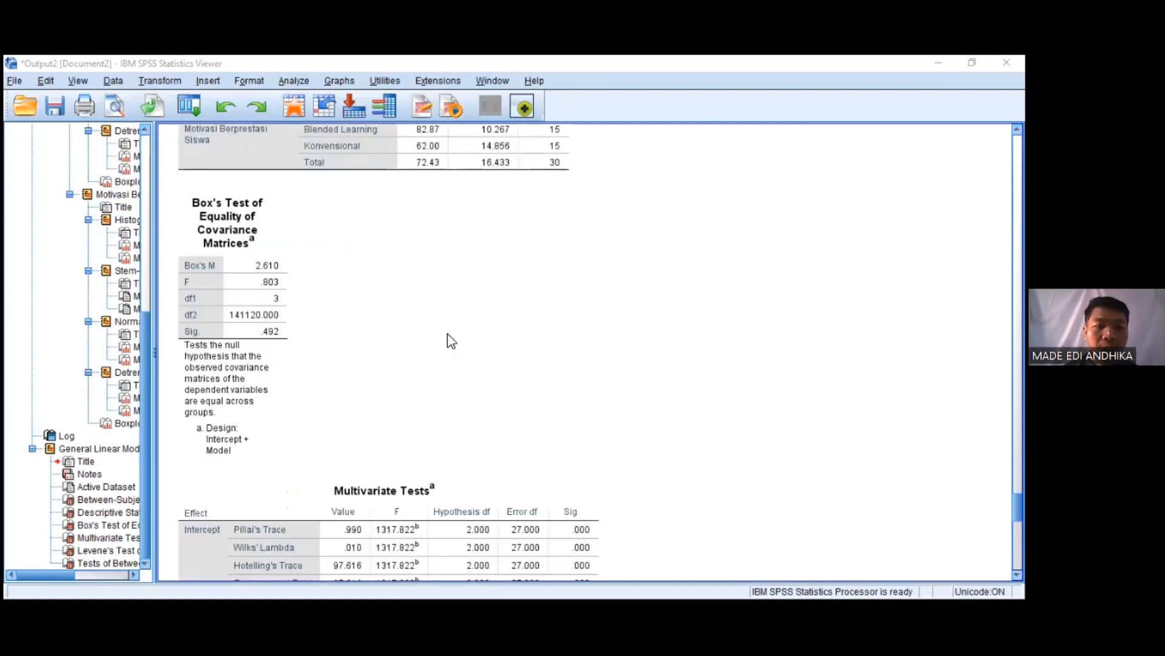
pyautogui.scroll(-3, 448, 334)
pyautogui.scroll(-5, 448, 333)
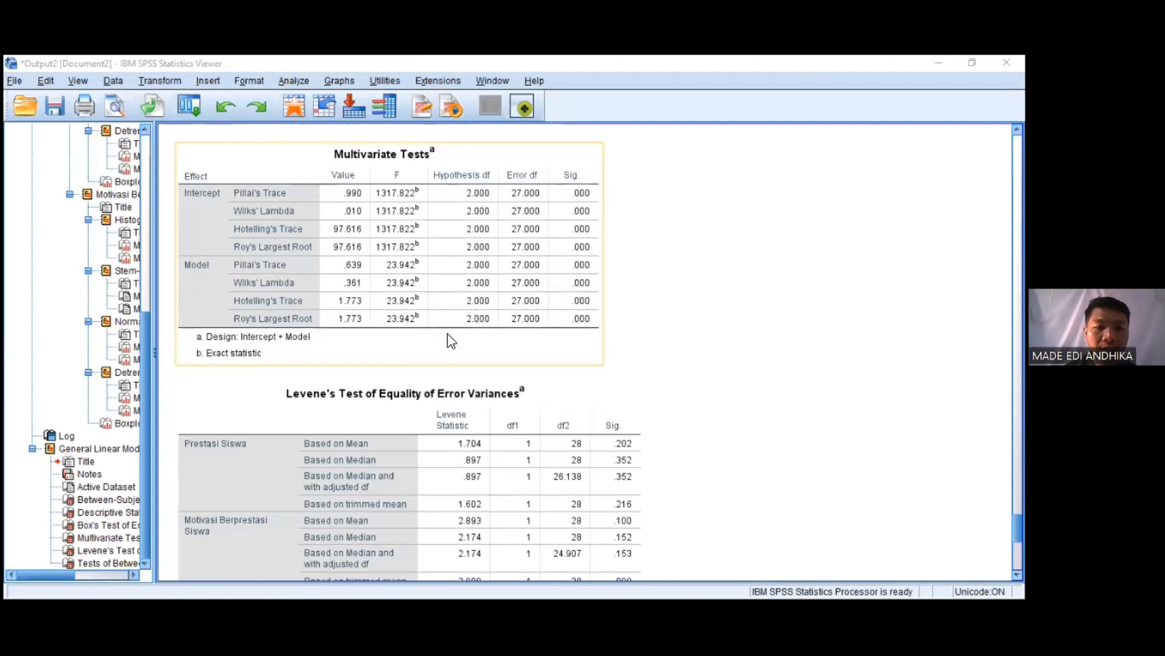
# Step: Examine the significance values in Levene's test of equality of error variances and the tests of between-subjects effects
pyautogui.scroll(-2, 450, 341)
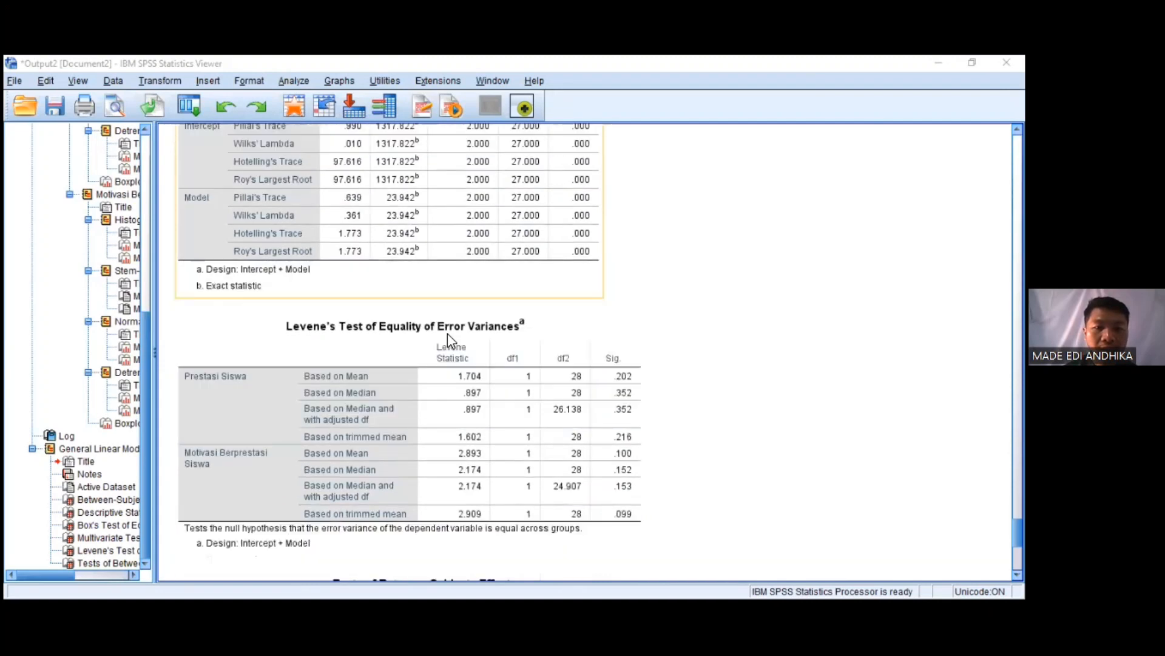
pyautogui.click(447, 333)
pyautogui.click(689, 396)
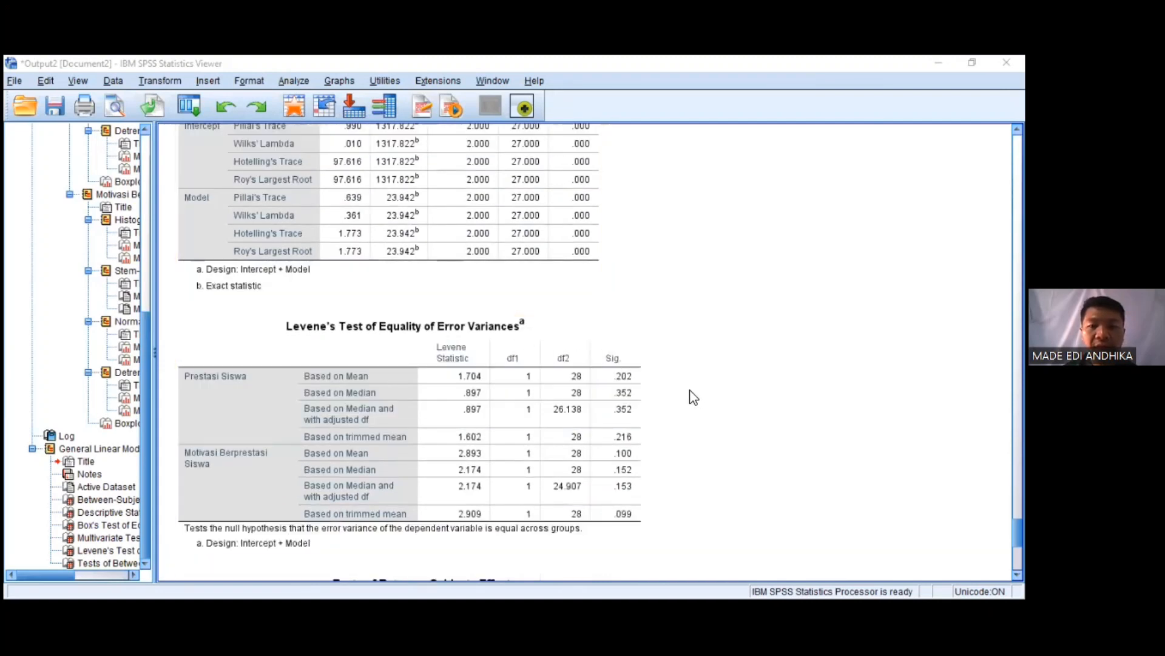
pyautogui.click(646, 388)
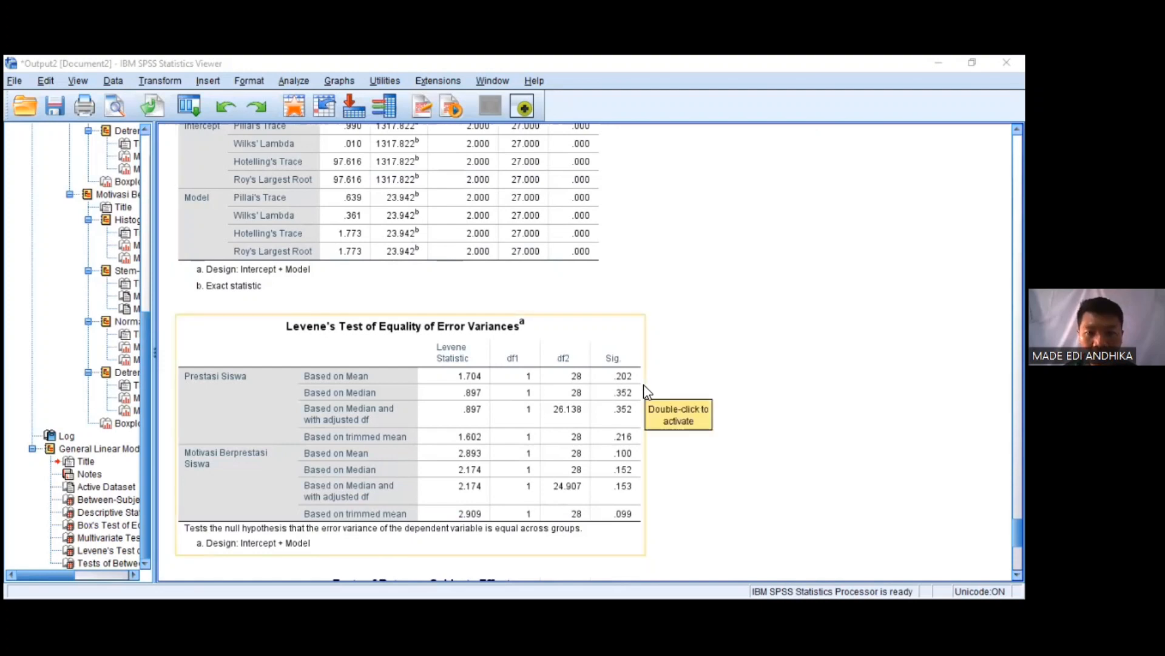
pyautogui.scroll(-2, 646, 381)
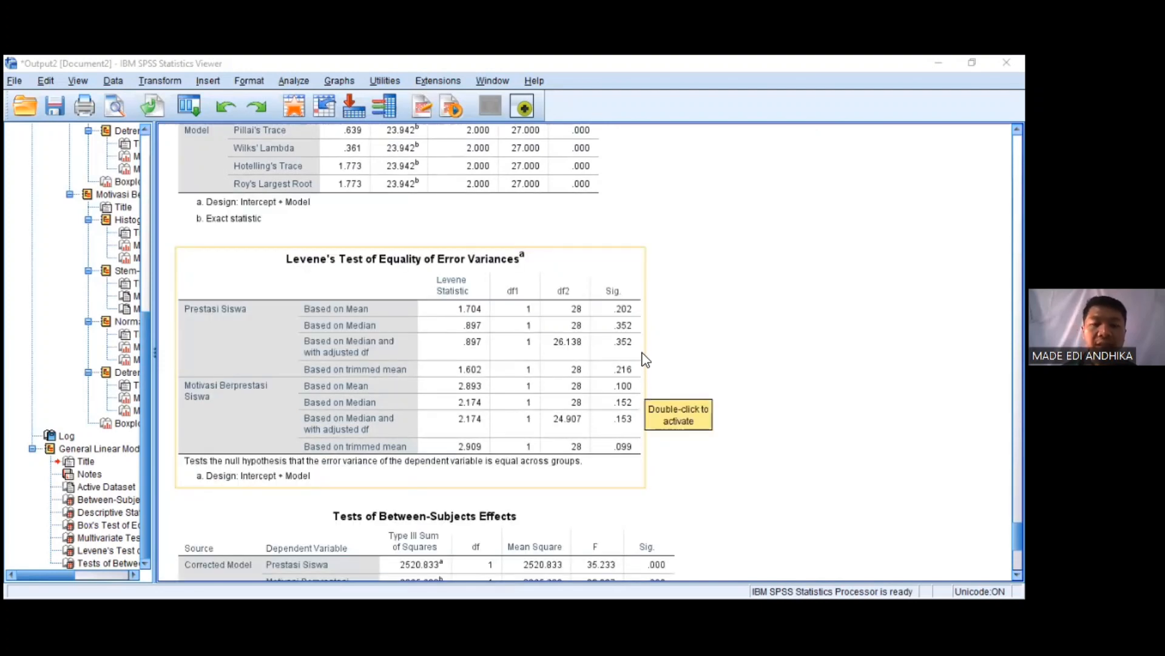
pyautogui.click(656, 332)
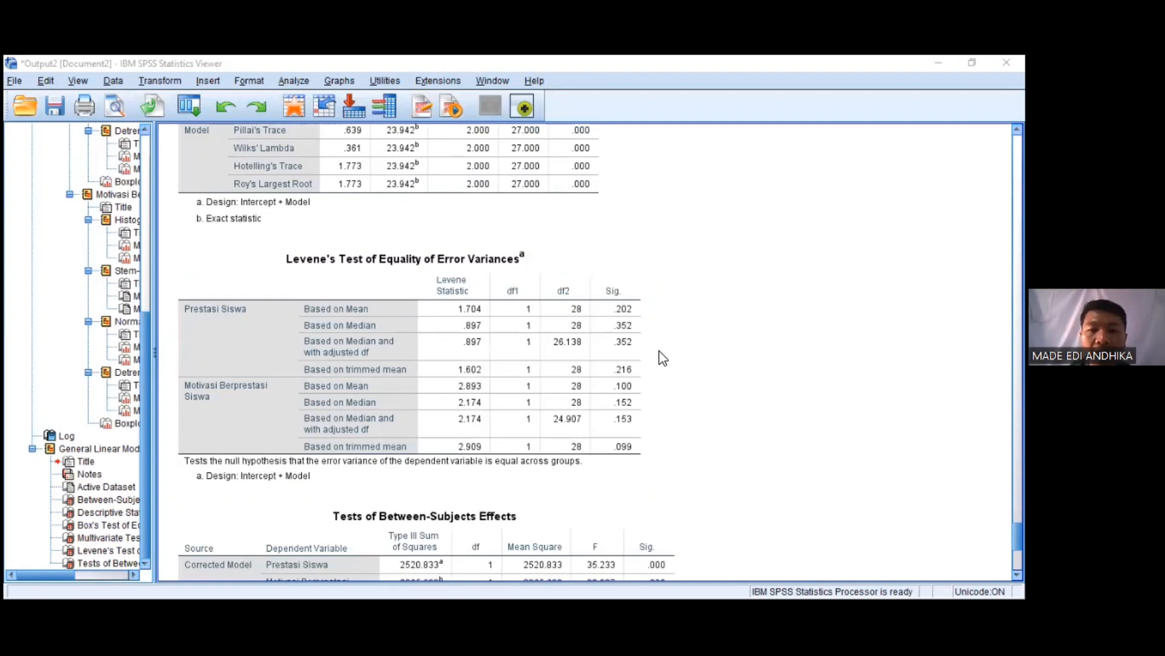
pyautogui.scroll(-2, 662, 358)
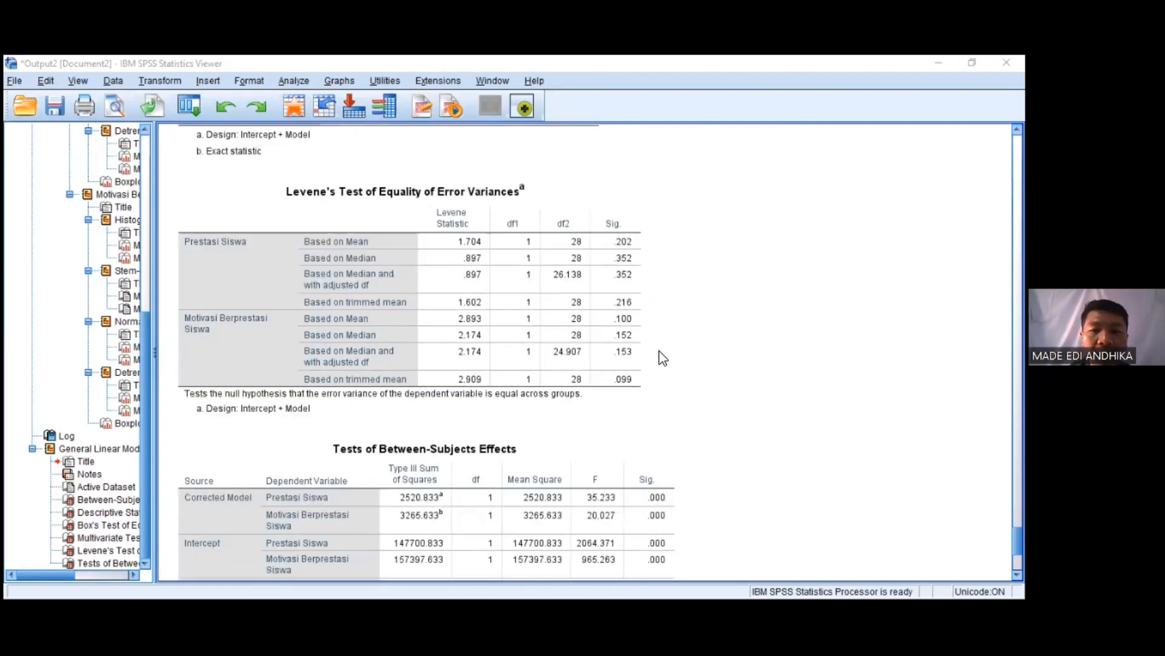
pyautogui.scroll(-2, 662, 358)
pyautogui.scroll(-2, 663, 358)
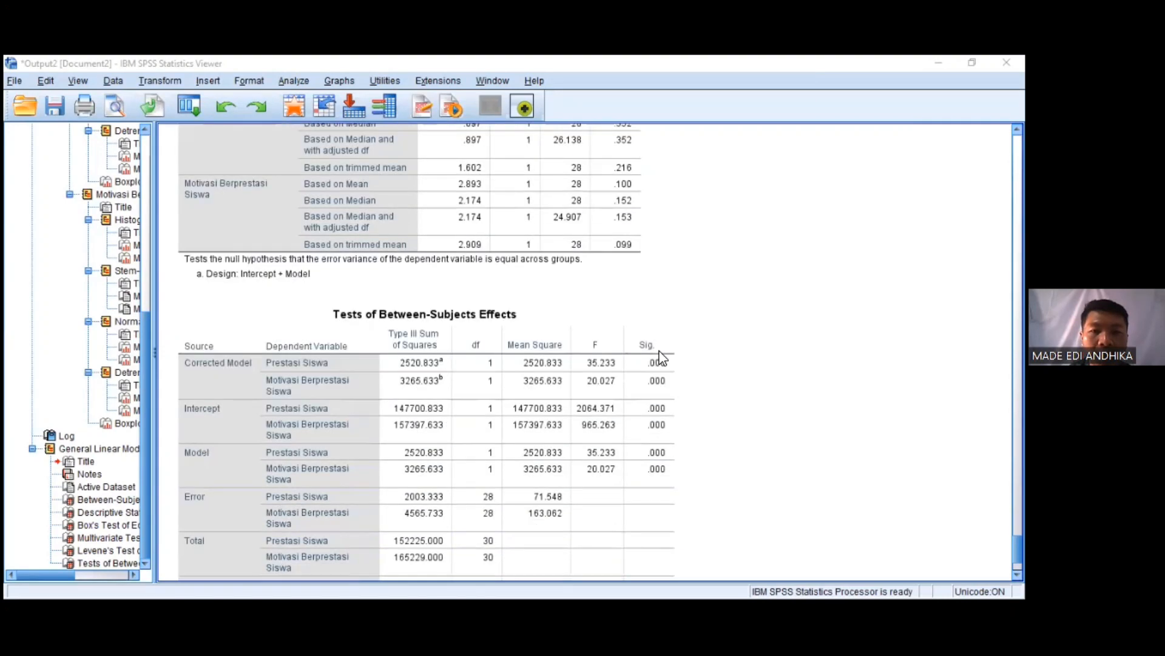
pyautogui.click(661, 358)
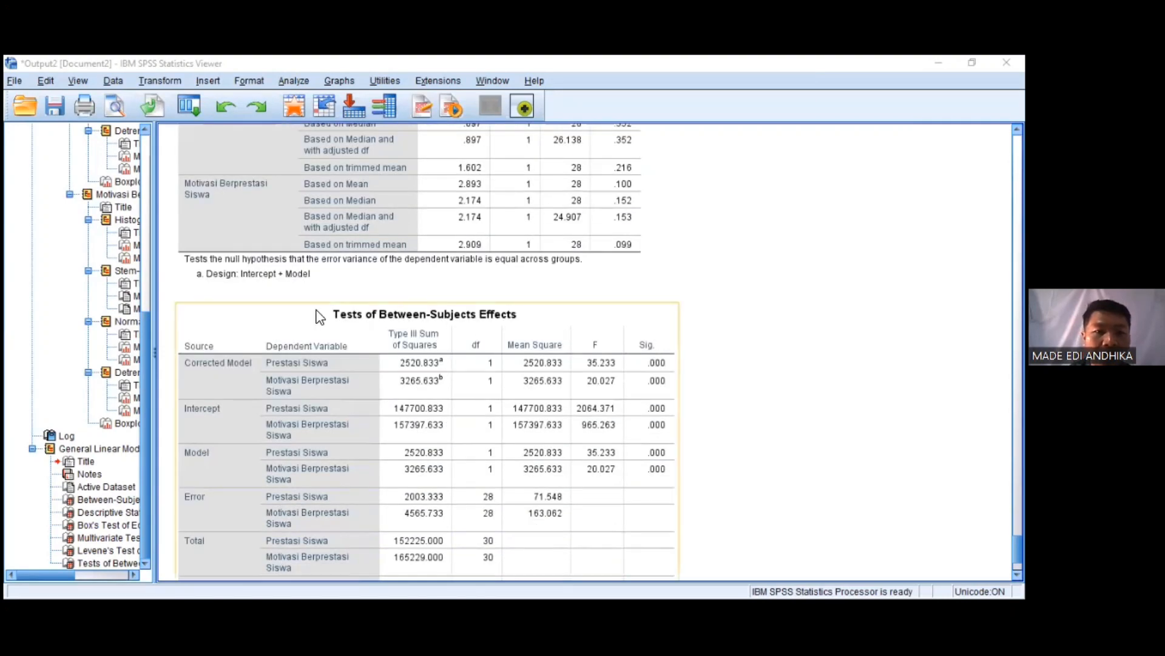
pyautogui.scroll(-3, 601, 308)
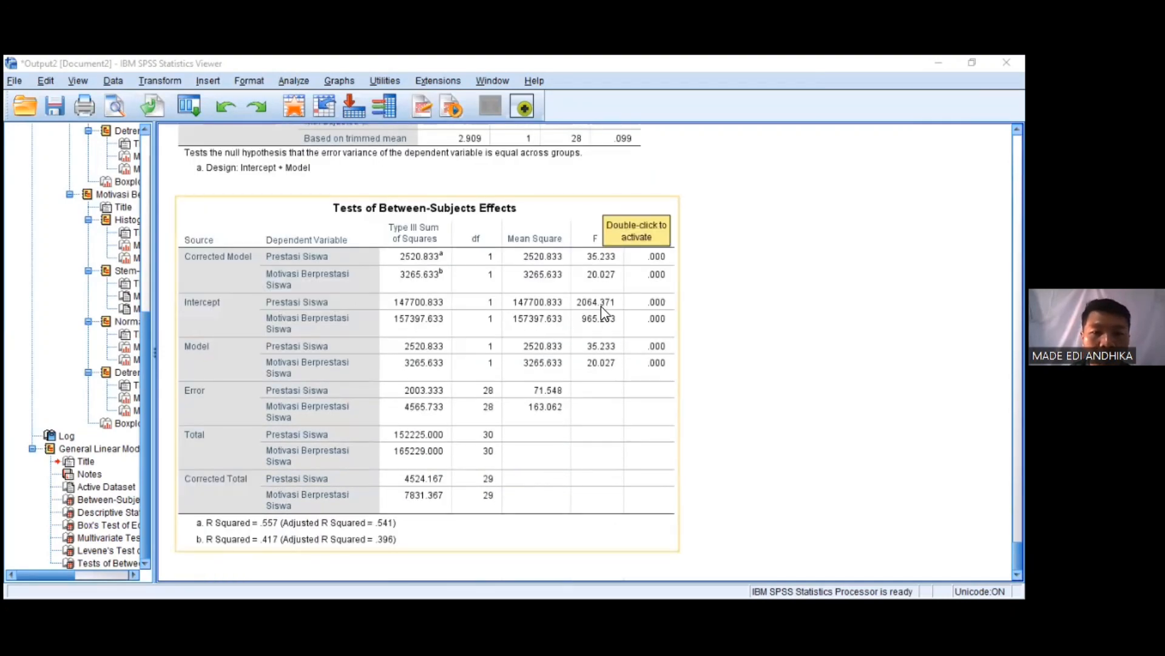
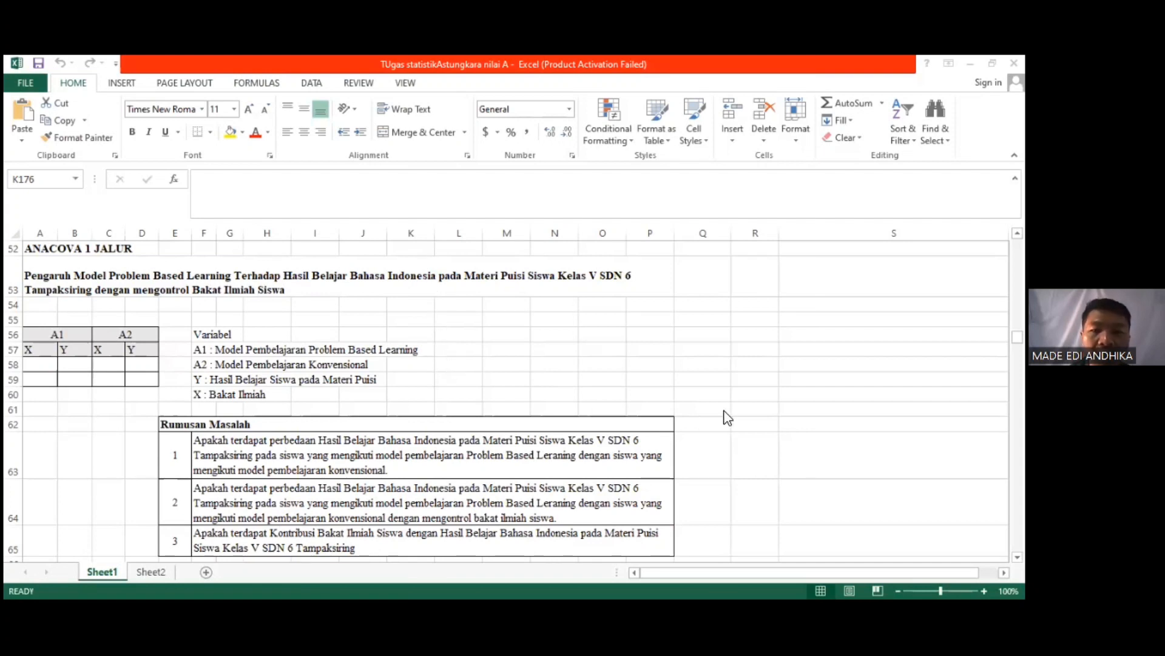
# Step: Switch from the Excel ANACOVA problem sheet to the SPSS Anacova data file's variable definitions and inspect the value labels of variable A
pyautogui.scroll(-1, 668, 419)
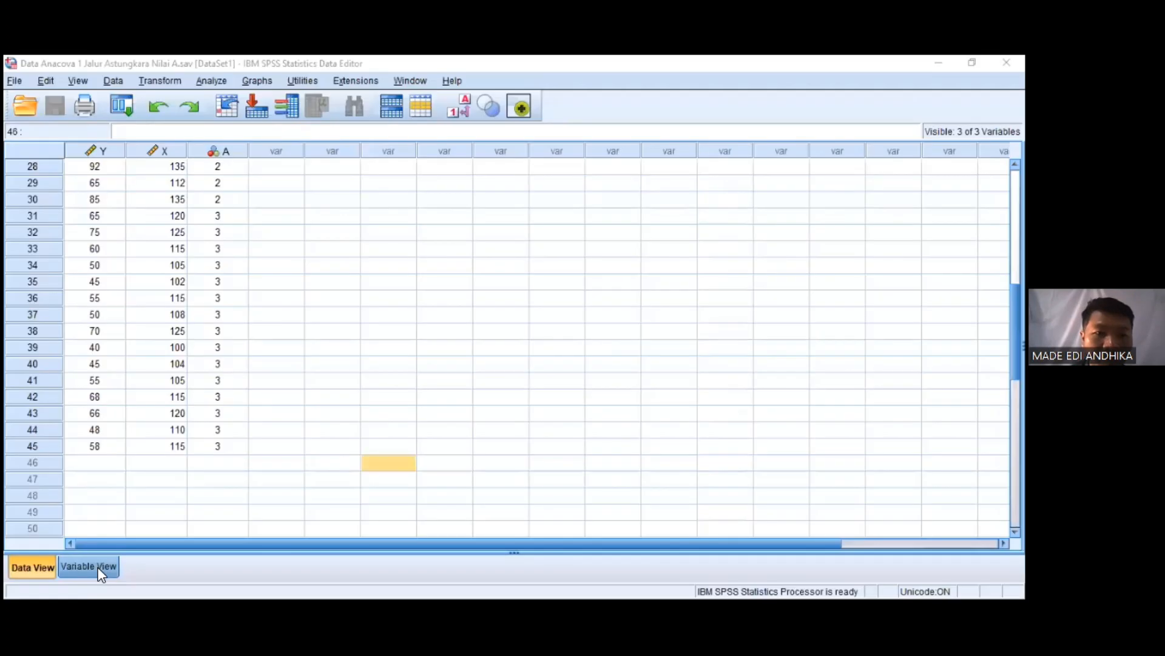
pyautogui.click(100, 566)
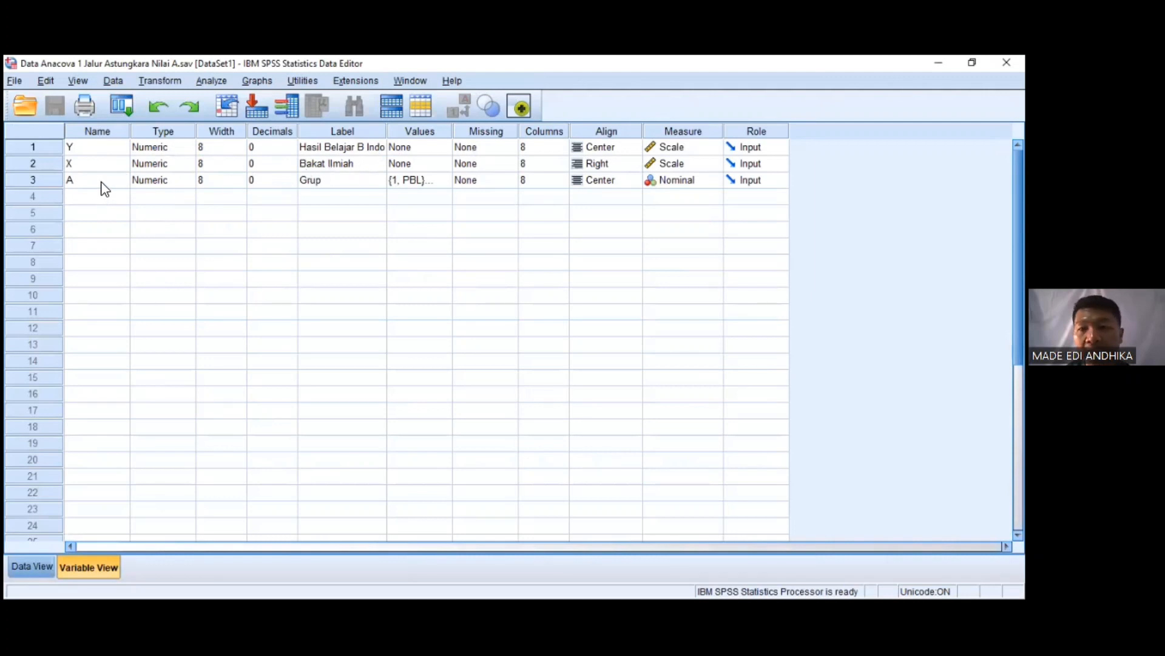
pyautogui.click(414, 182)
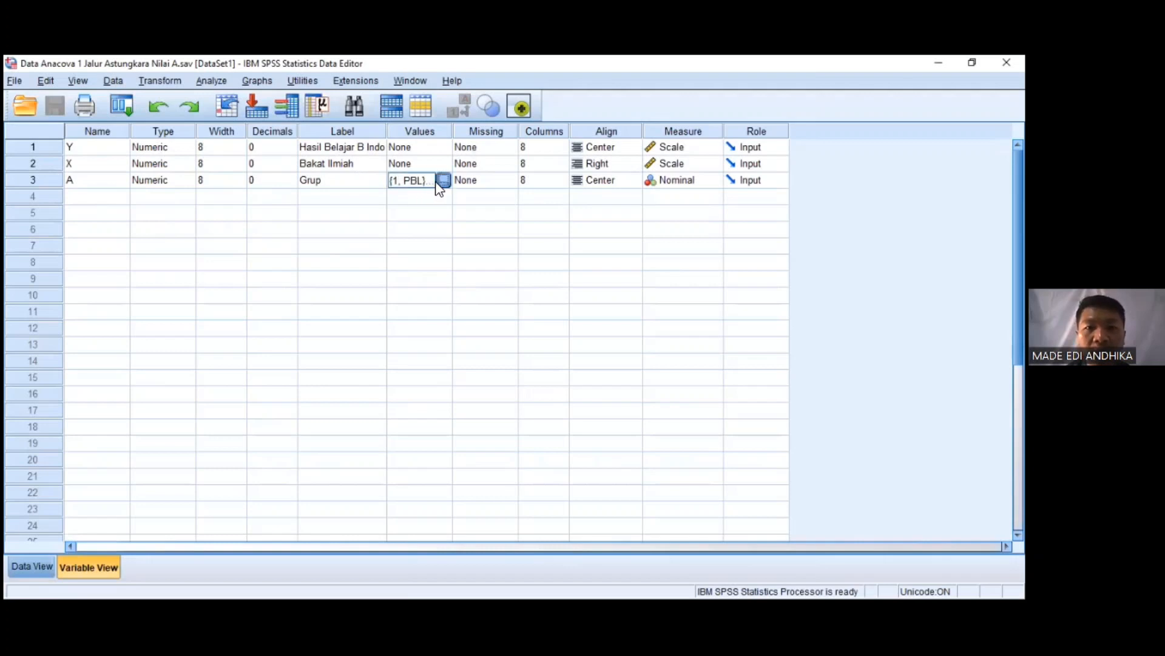
pyautogui.click(446, 182)
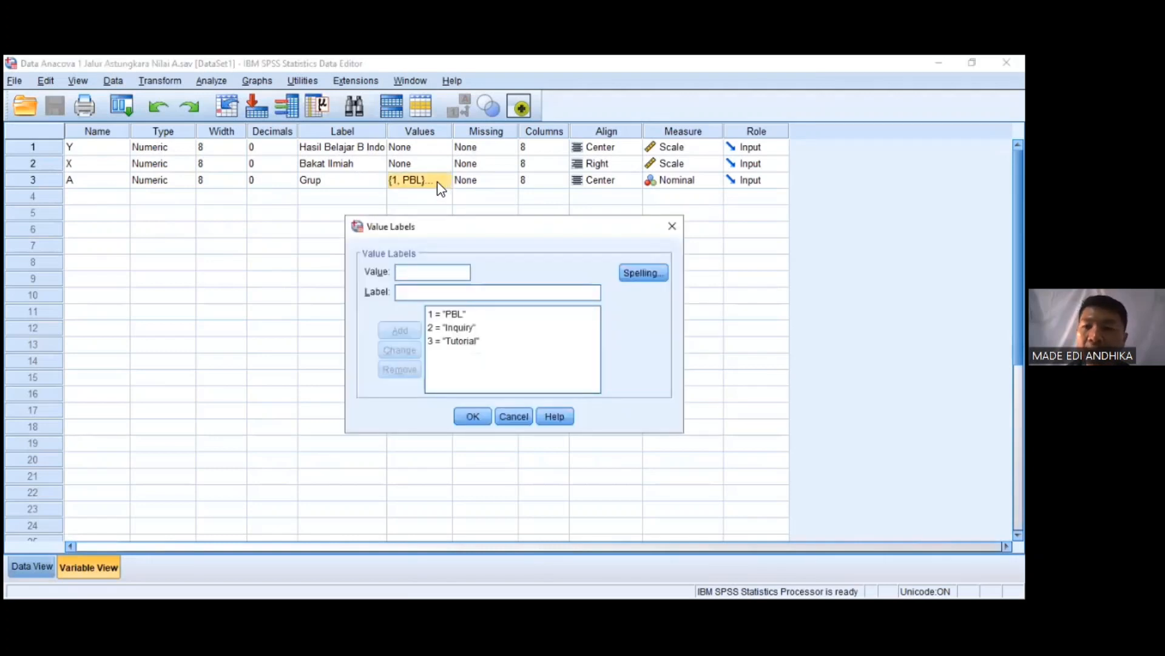
pyautogui.click(471, 418)
# Step: Return to the Anacova data rows and review the Y, X and A values across the groups
pyautogui.click(32, 566)
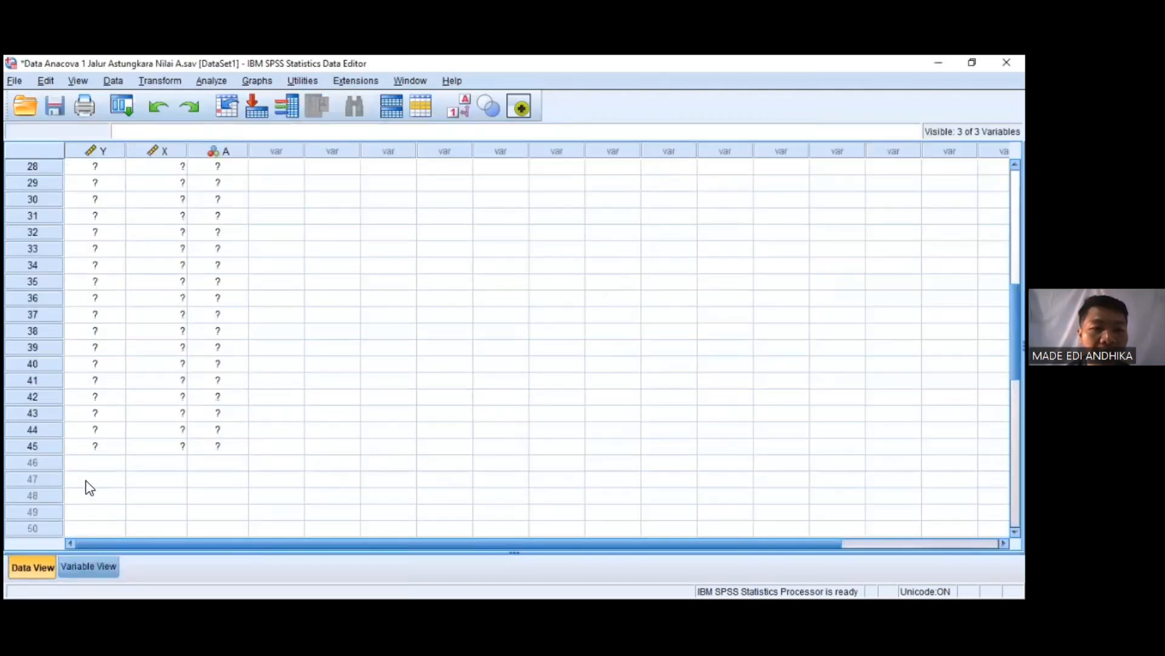
pyautogui.scroll(9, 150, 347)
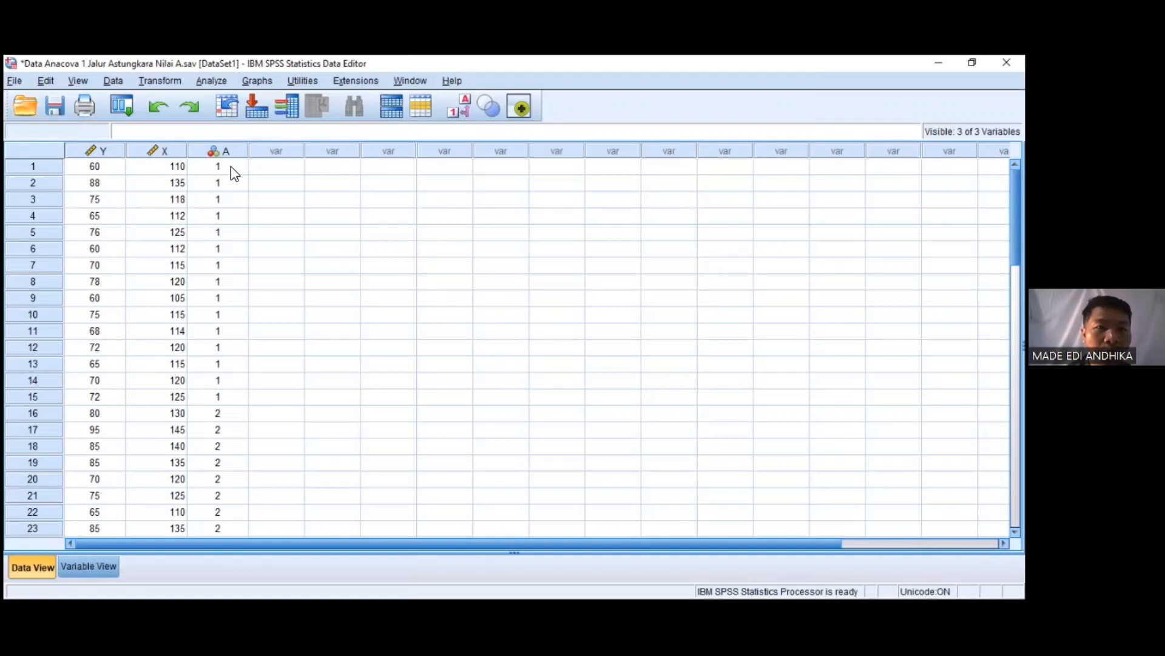
pyautogui.scroll(-1, 231, 168)
pyautogui.scroll(-9, 231, 307)
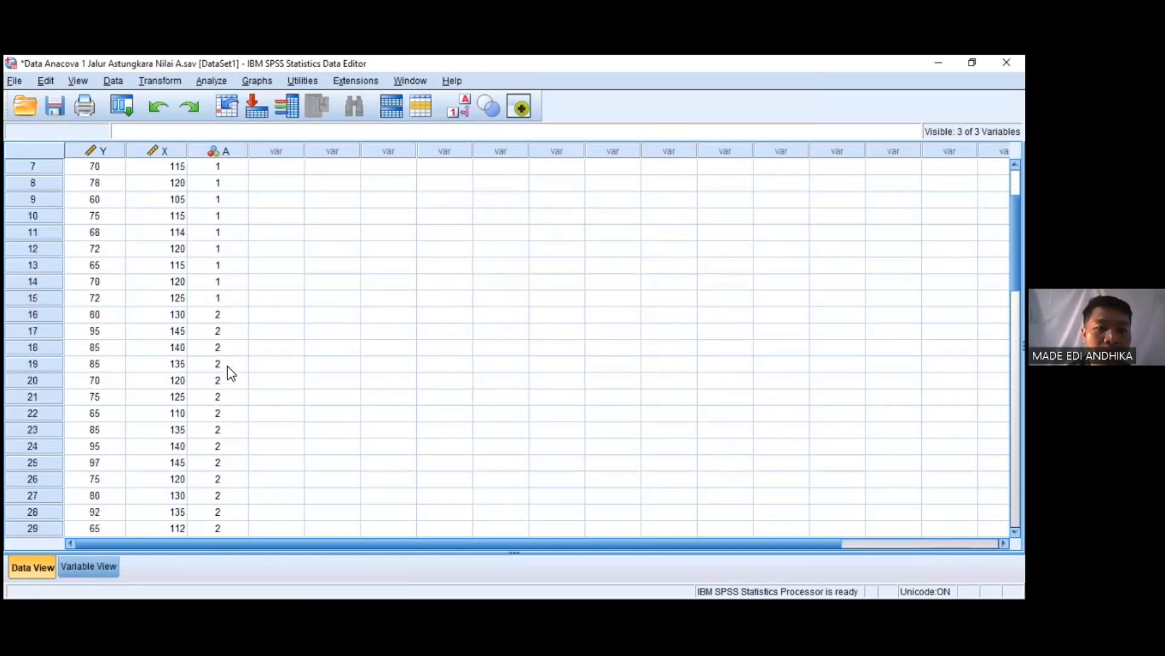
pyautogui.scroll(10, 240, 371)
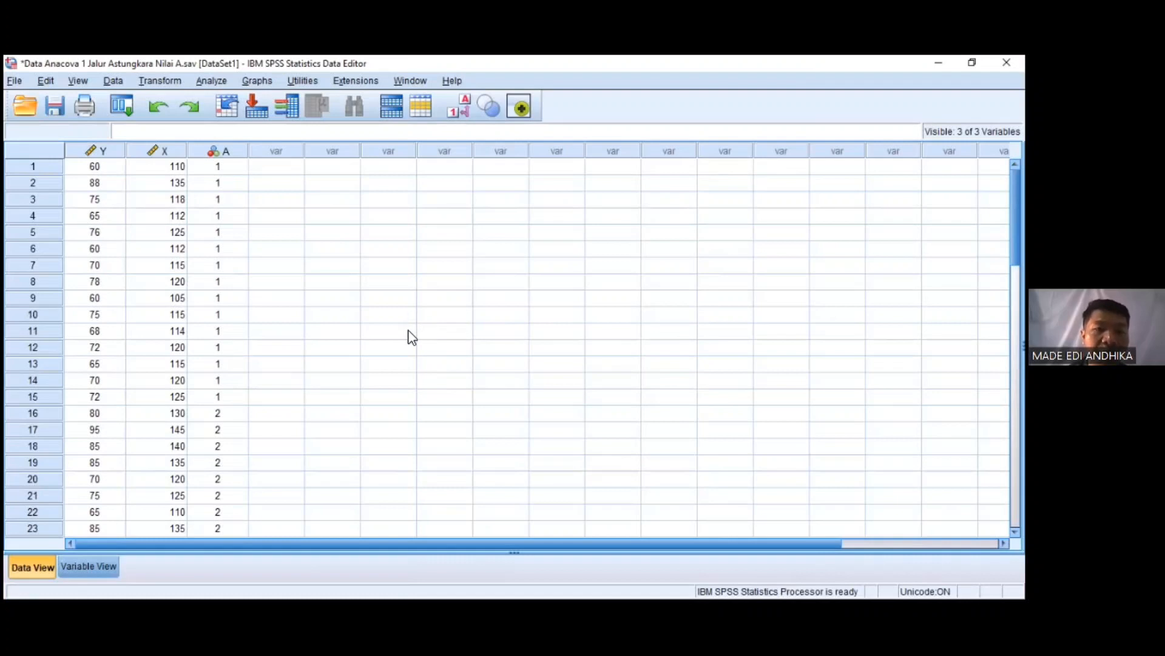
# Step: Set up an Explore analysis with Hasil Belajar B Indo and Bakat Ilmiah as dependent variables and Grup as the factor
pyautogui.click(213, 80)
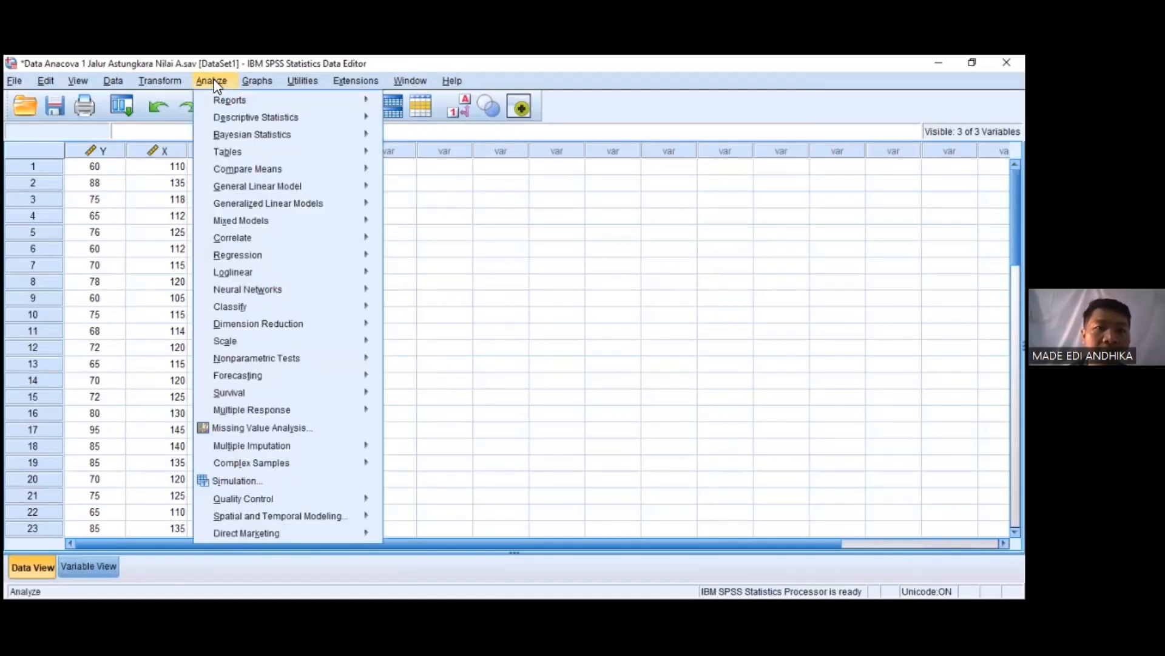
pyautogui.moveTo(268, 116)
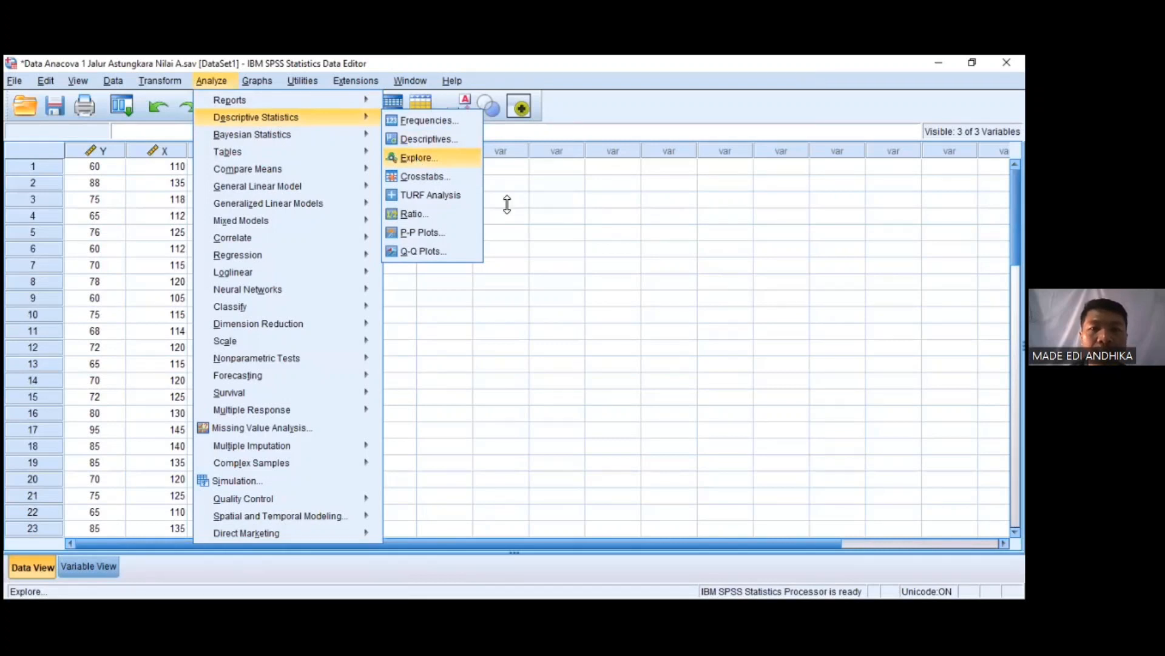
pyautogui.click(416, 158)
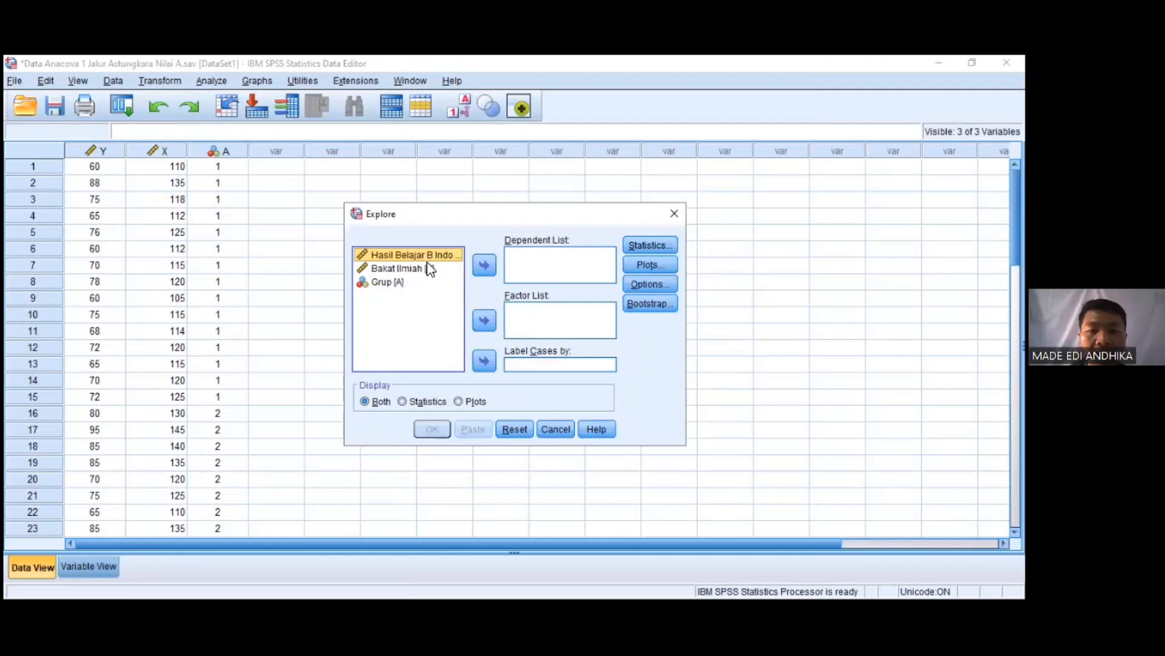
pyautogui.click(490, 265)
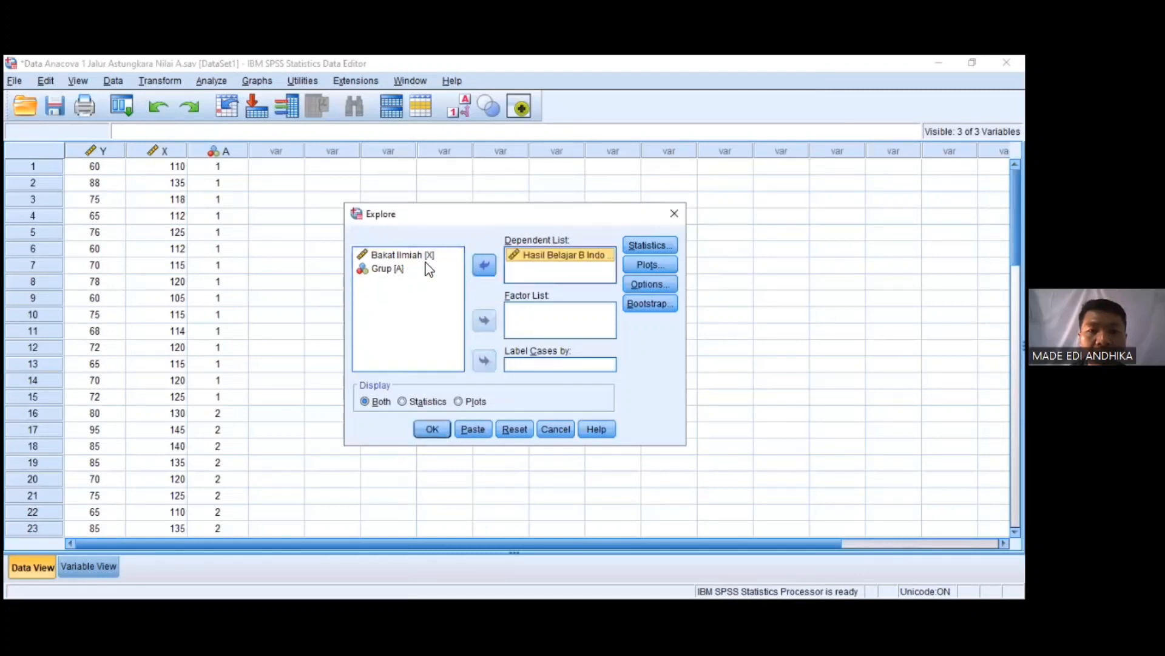
pyautogui.click(422, 255)
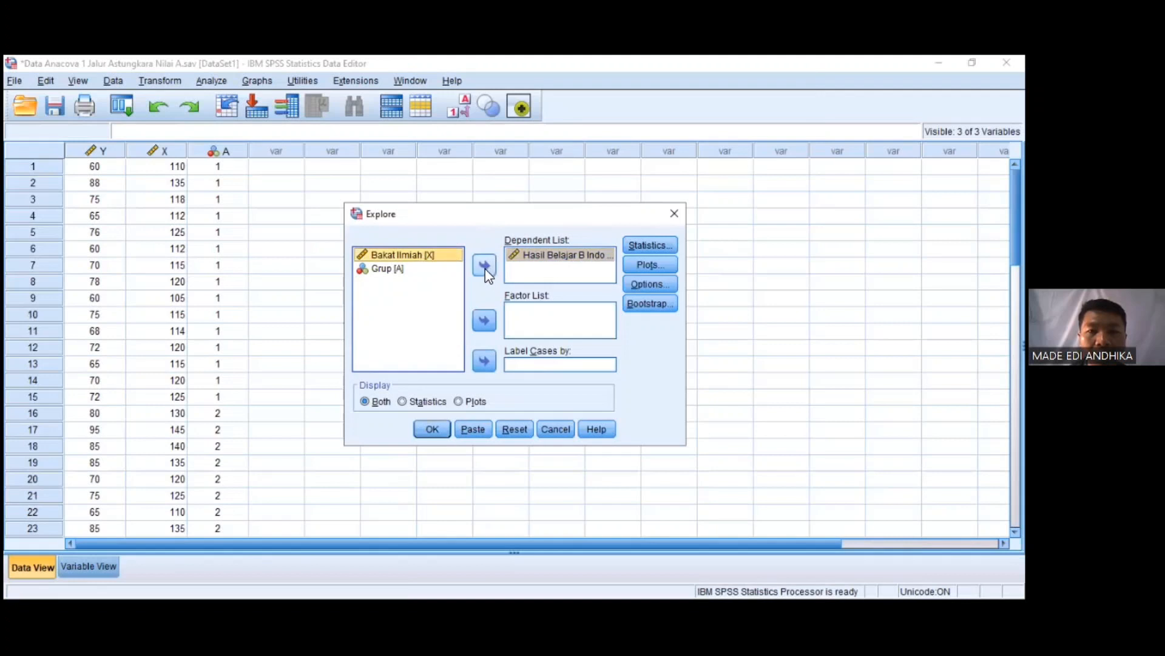
pyautogui.click(485, 266)
pyautogui.click(402, 259)
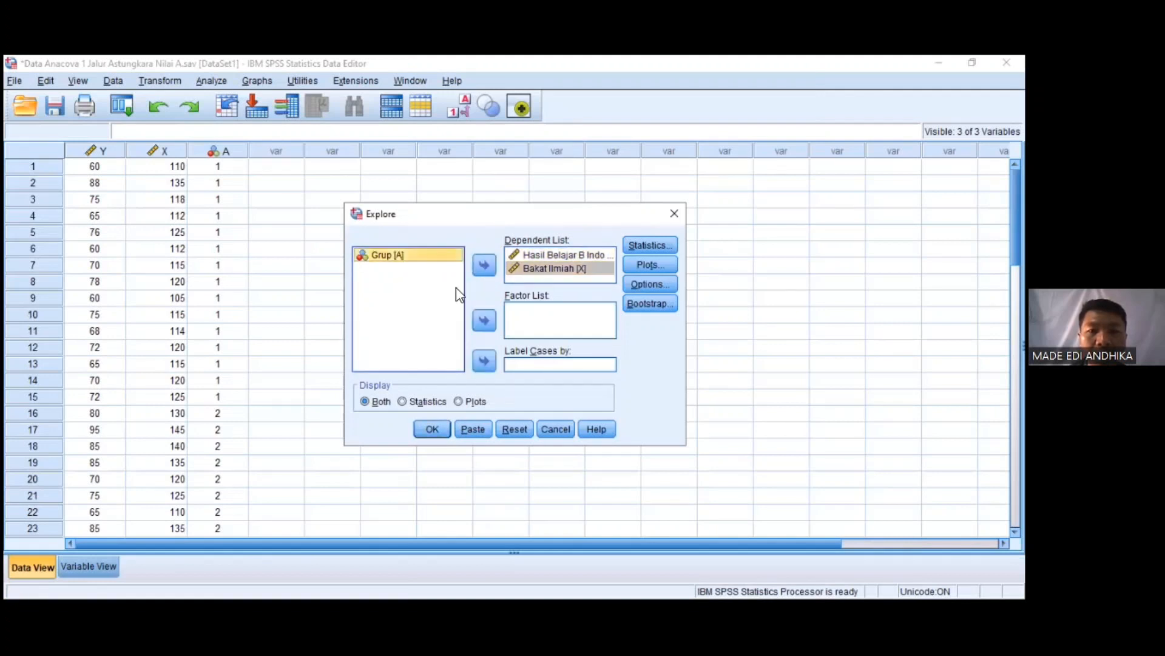
pyautogui.click(485, 320)
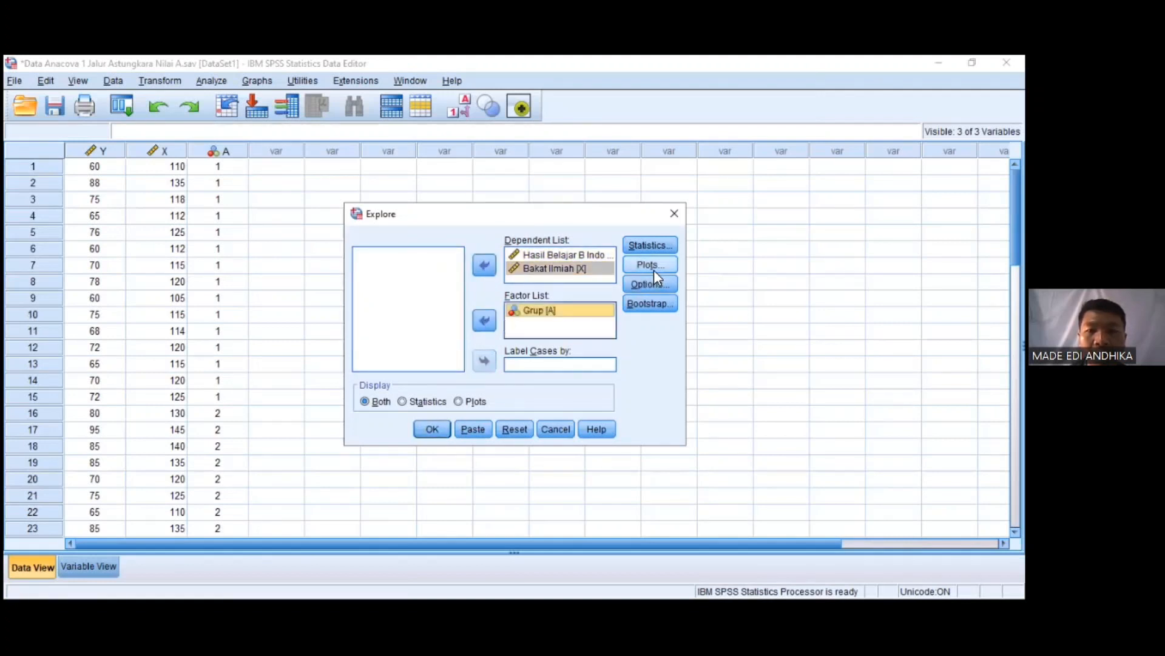
# Step: Include normality plots with tests in the Explore analysis, leave the missing-value options as they are, and run it
pyautogui.click(636, 289)
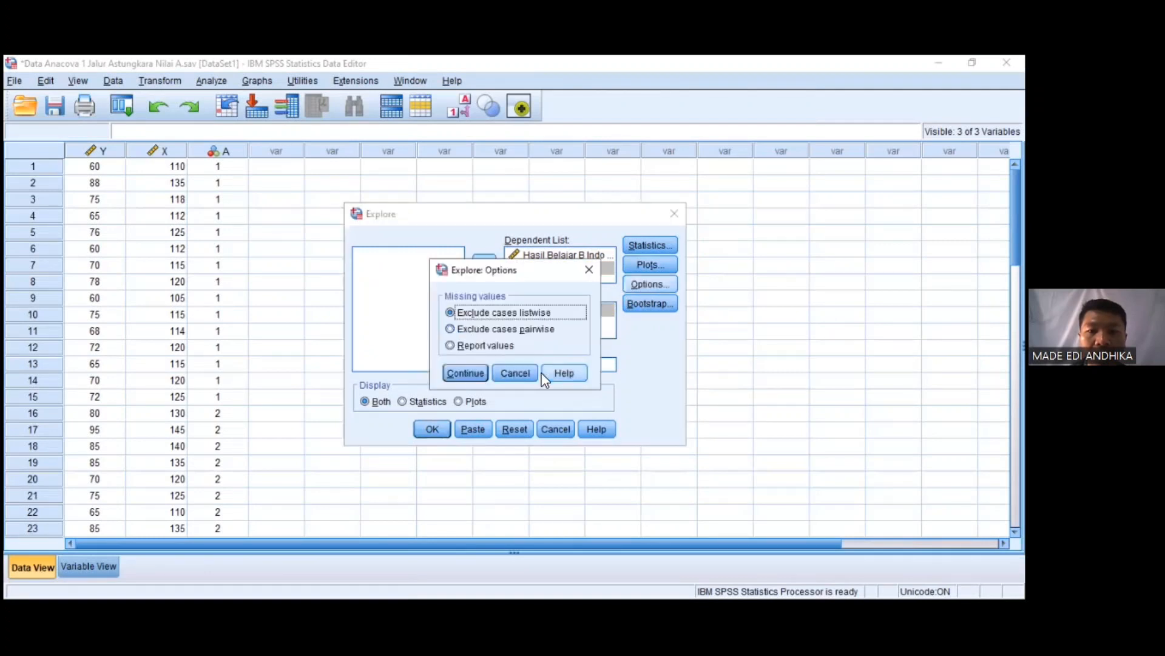
pyautogui.click(529, 374)
pyautogui.click(640, 268)
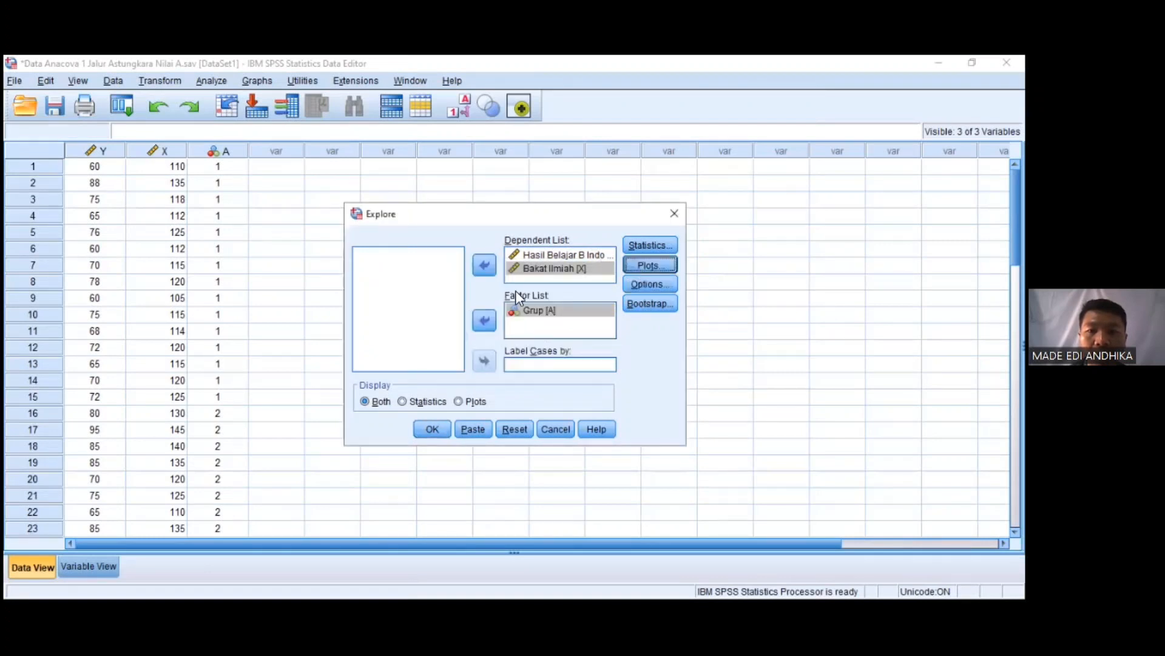
pyautogui.click(463, 316)
pyautogui.click(462, 434)
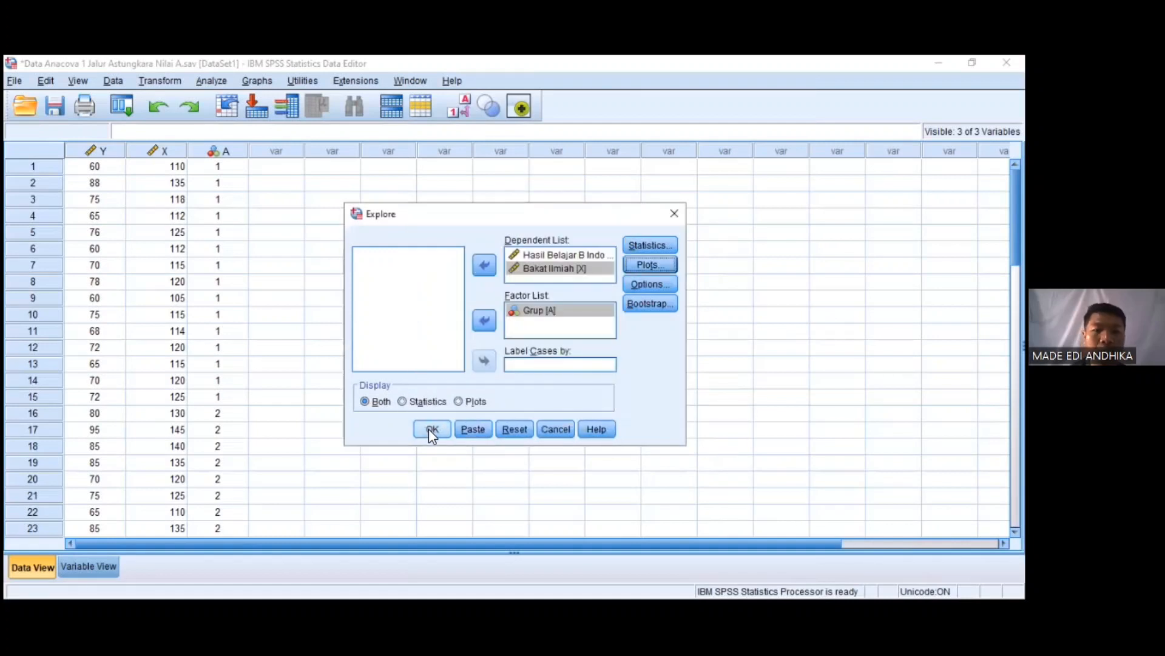
pyautogui.click(428, 430)
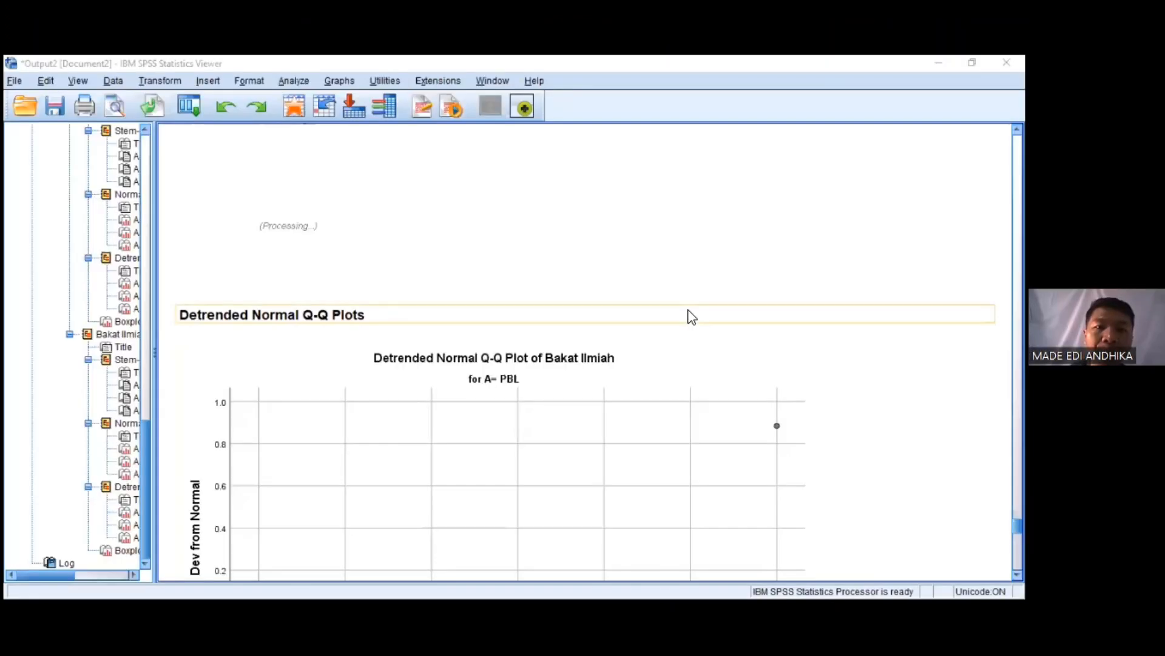
# Step: Look through the Explore output's normal Q-Q plots and stem-and-leaf plots for Bakat Ilmiah and Hasil Belajar B Indo
pyautogui.scroll(-15, 692, 316)
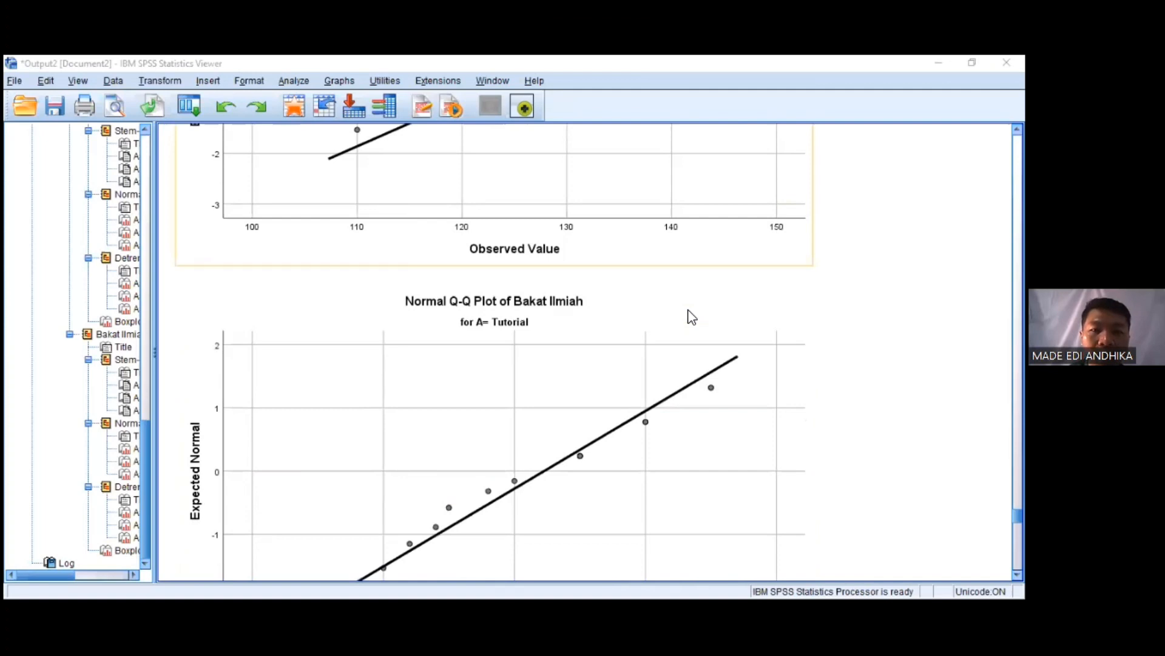
pyautogui.scroll(-10, 687, 310)
pyautogui.scroll(14, 647, 361)
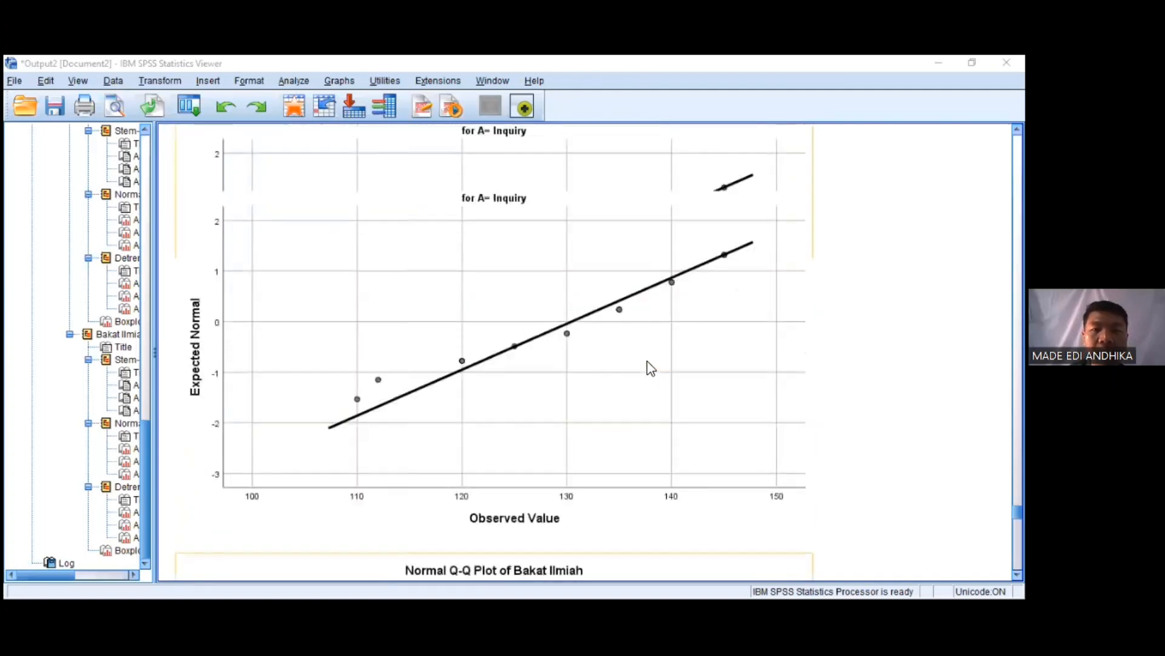
pyautogui.scroll(2, 647, 361)
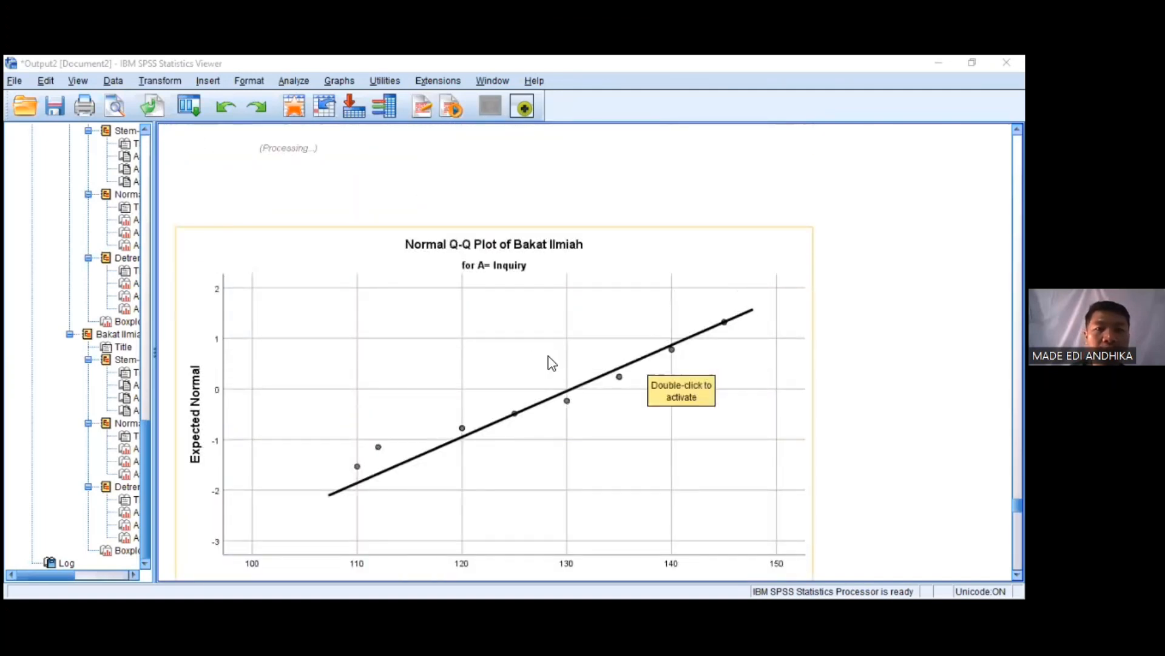
pyautogui.scroll(10, 548, 356)
pyautogui.scroll(15, 548, 357)
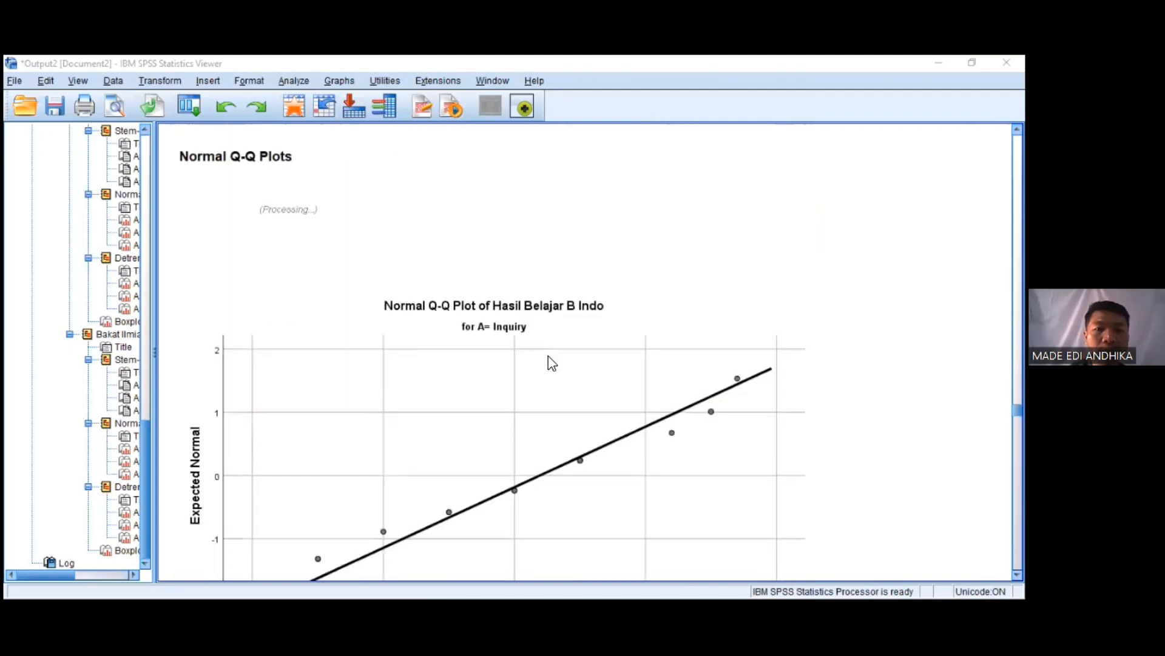
pyautogui.scroll(8, 548, 357)
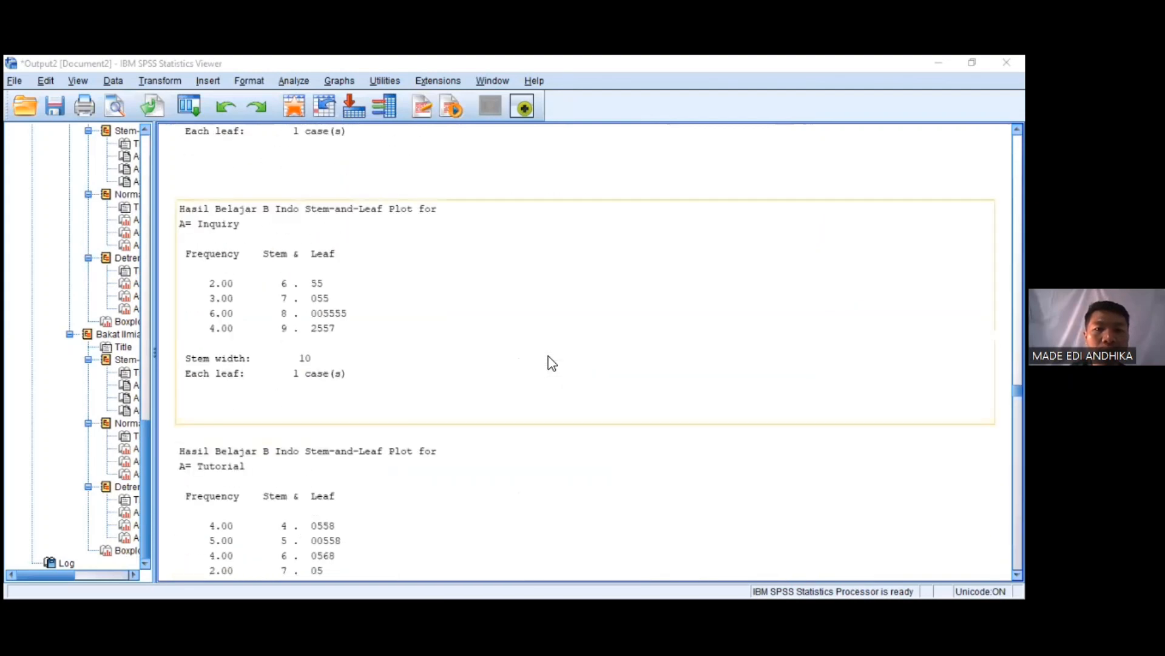
pyautogui.scroll(8, 548, 356)
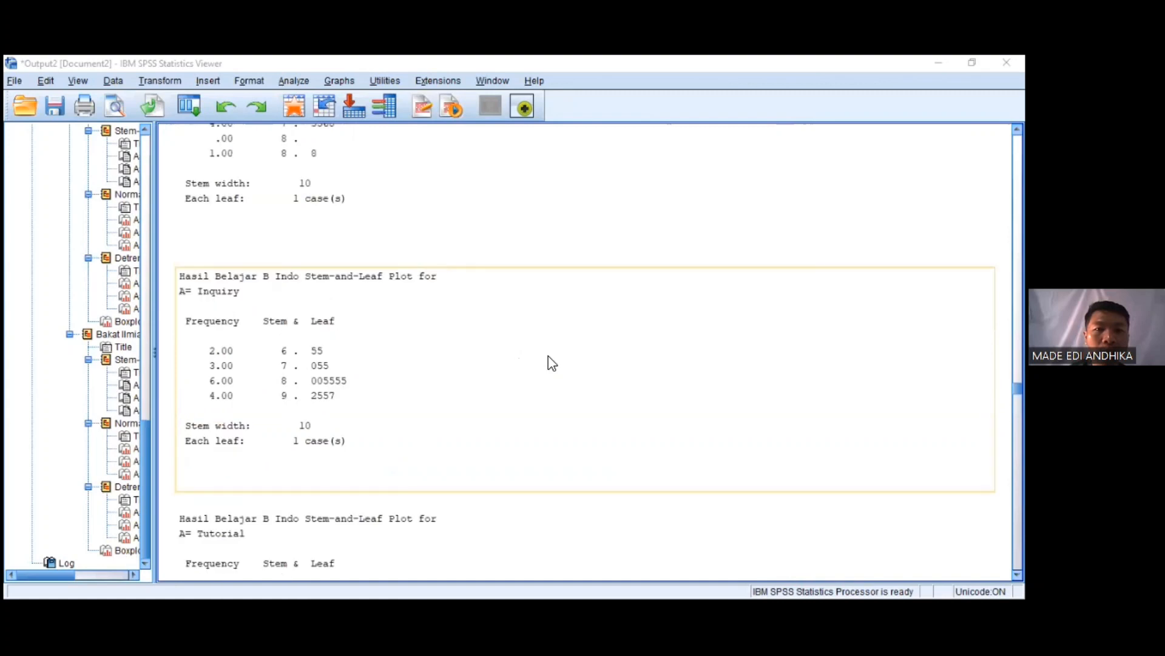
pyautogui.scroll(12, 548, 356)
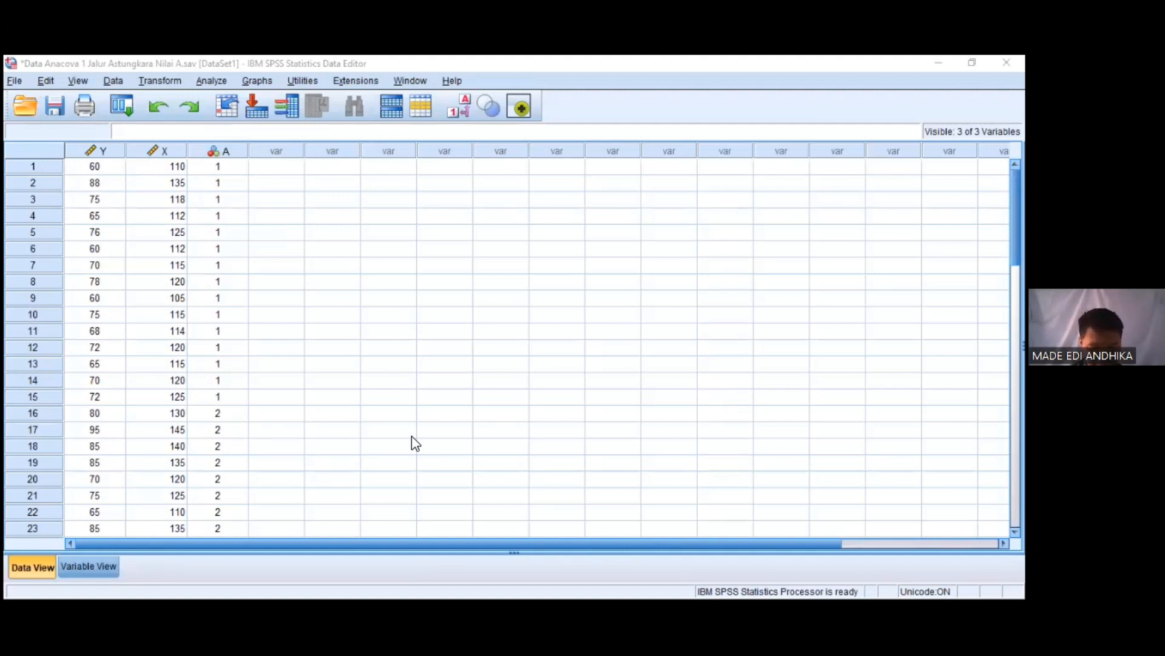
# Step: Start a univariate General Linear Model analysis on the Anacova data
pyautogui.click(213, 81)
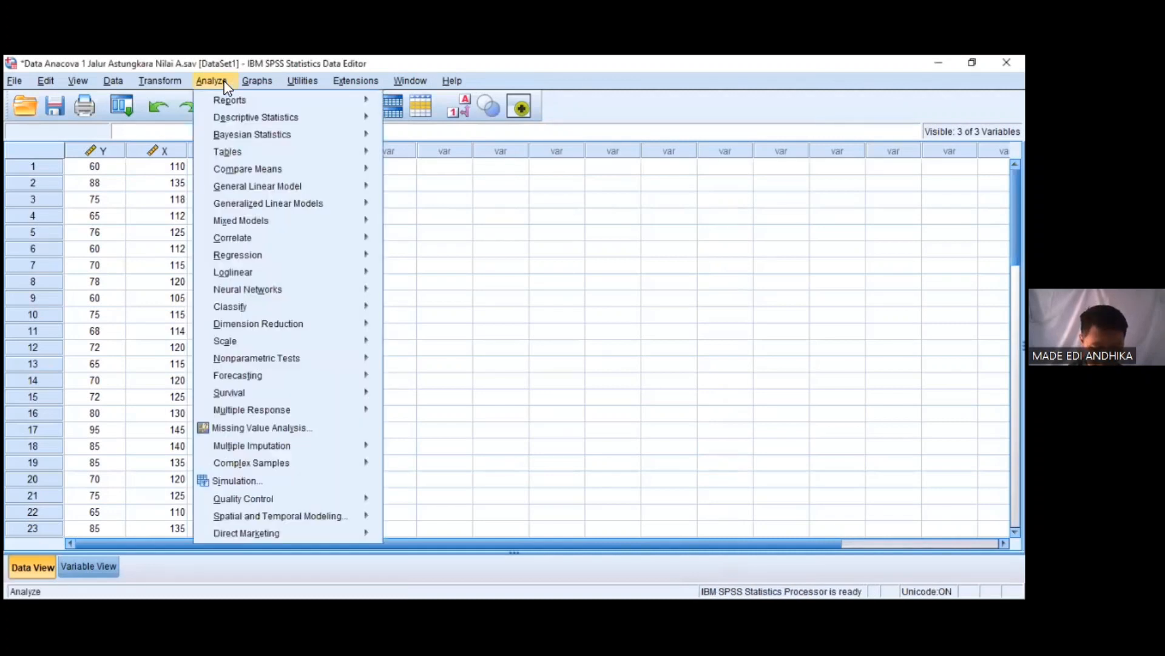
pyautogui.moveTo(276, 189)
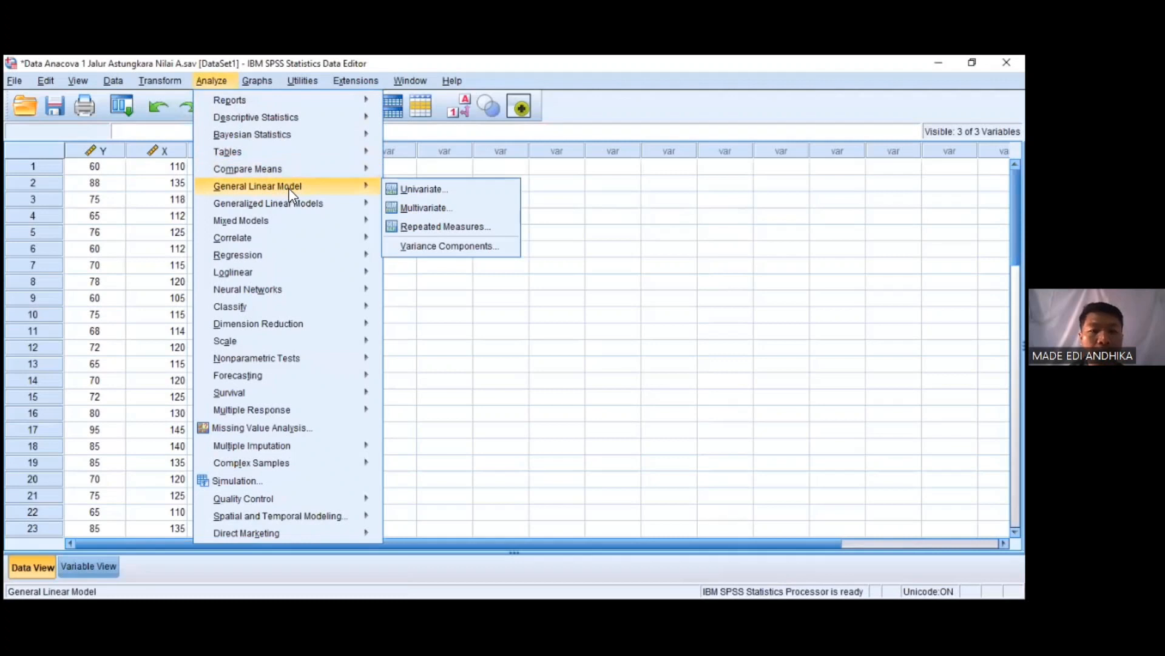
pyautogui.click(437, 193)
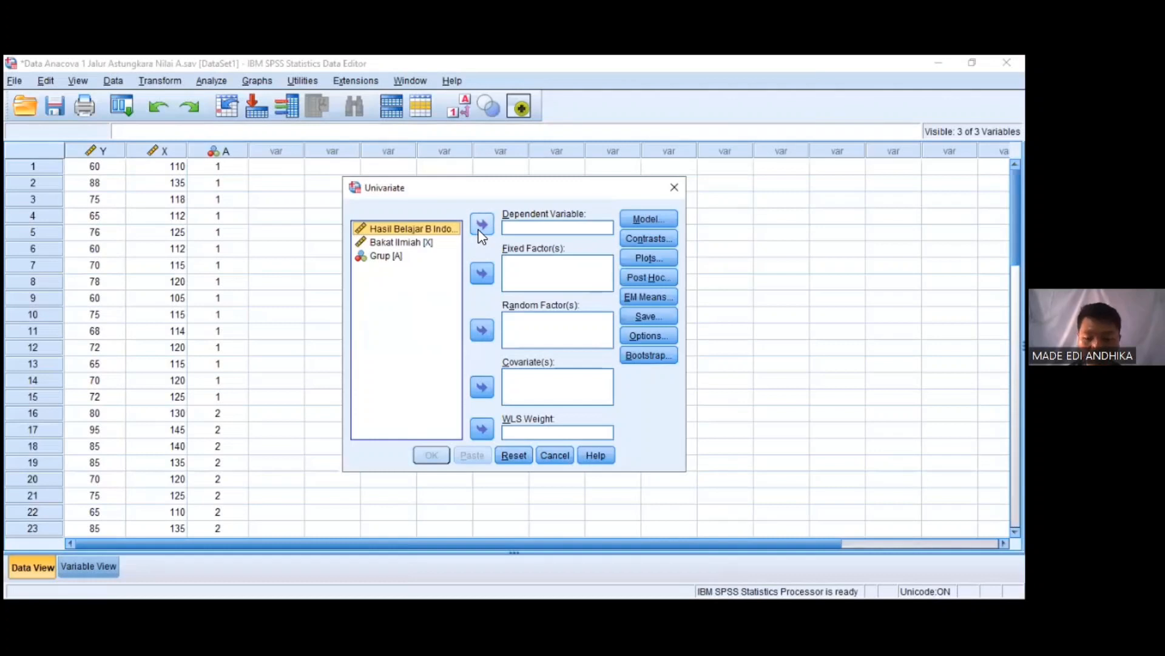
pyautogui.click(429, 244)
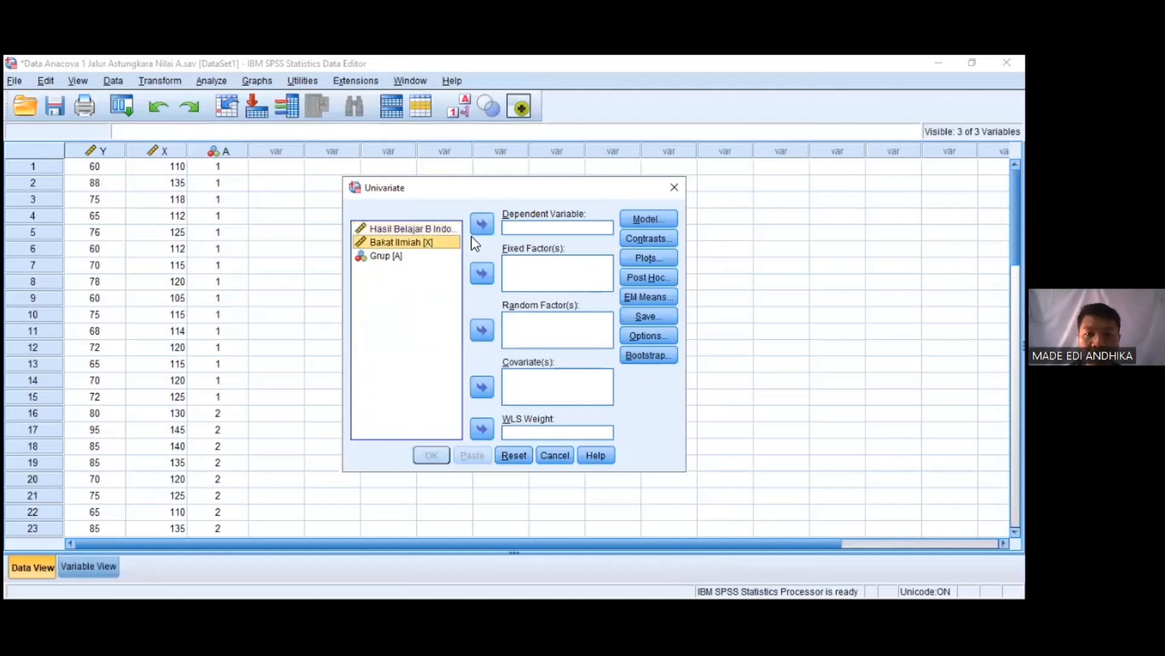
pyautogui.click(481, 225)
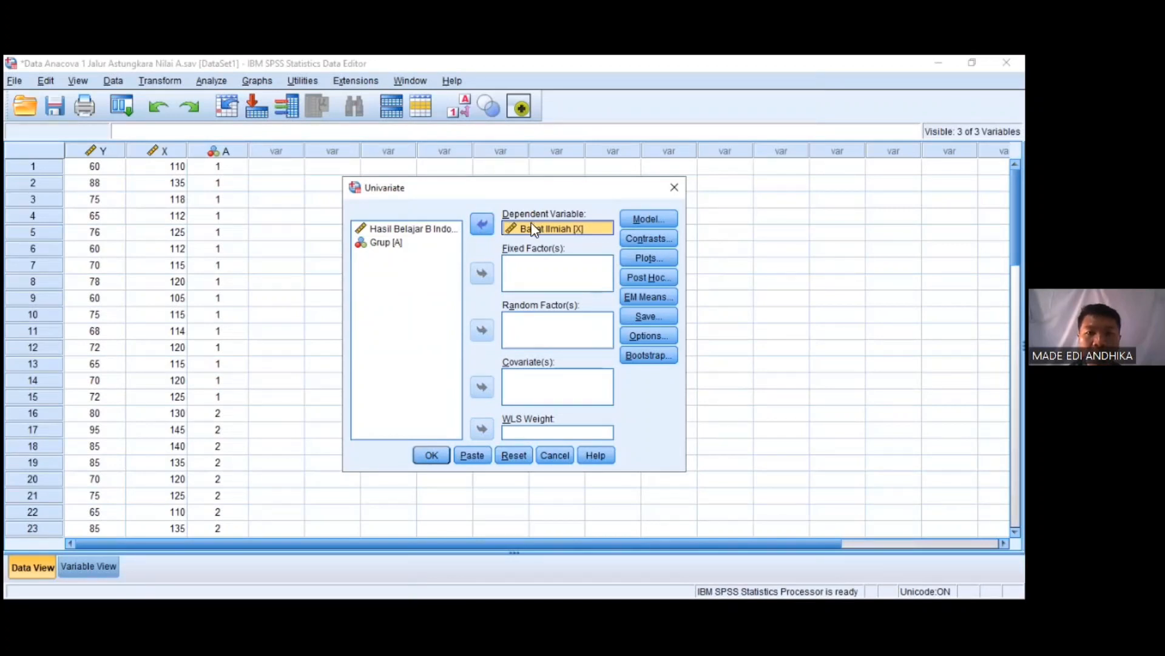
pyautogui.click(481, 225)
# Step: Assign Hasil Belajar B Indo as the dependent variable, Grup as the fixed factor and Bakat Ilmiah as the covariate
pyautogui.click(446, 229)
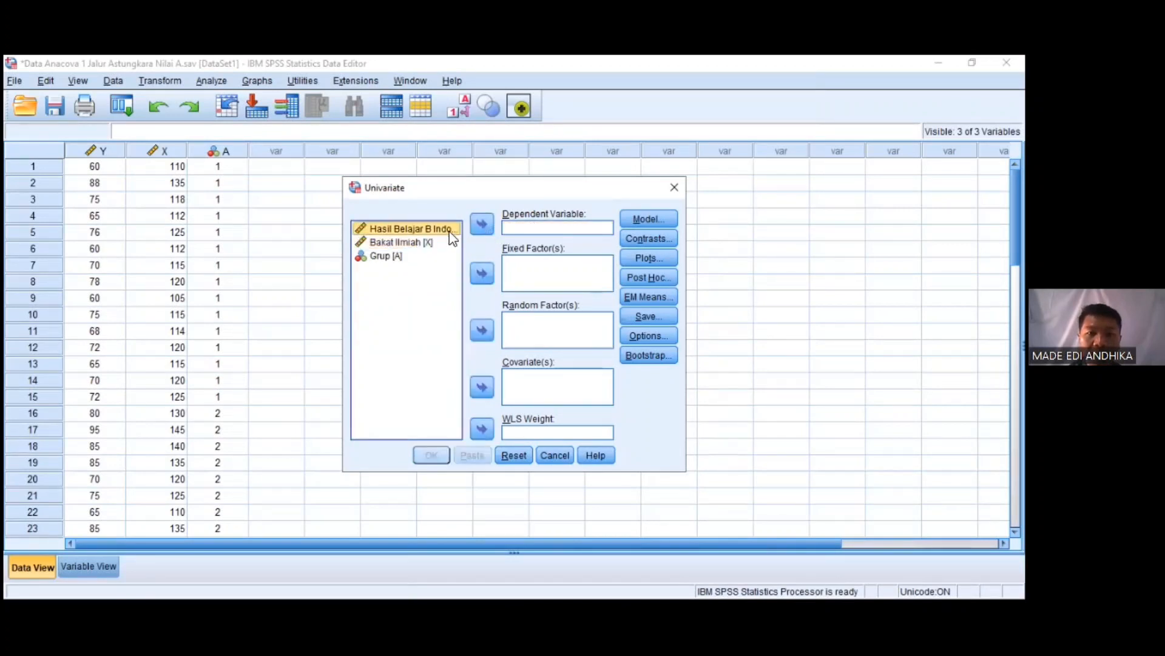
pyautogui.click(482, 224)
pyautogui.click(386, 244)
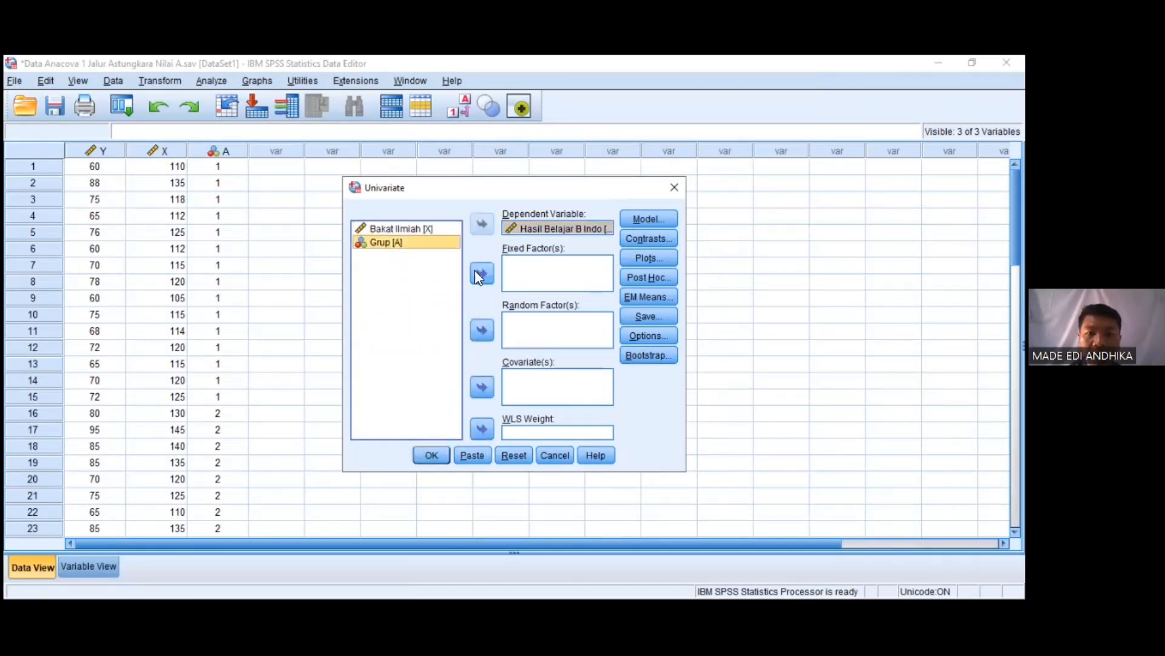
pyautogui.click(482, 275)
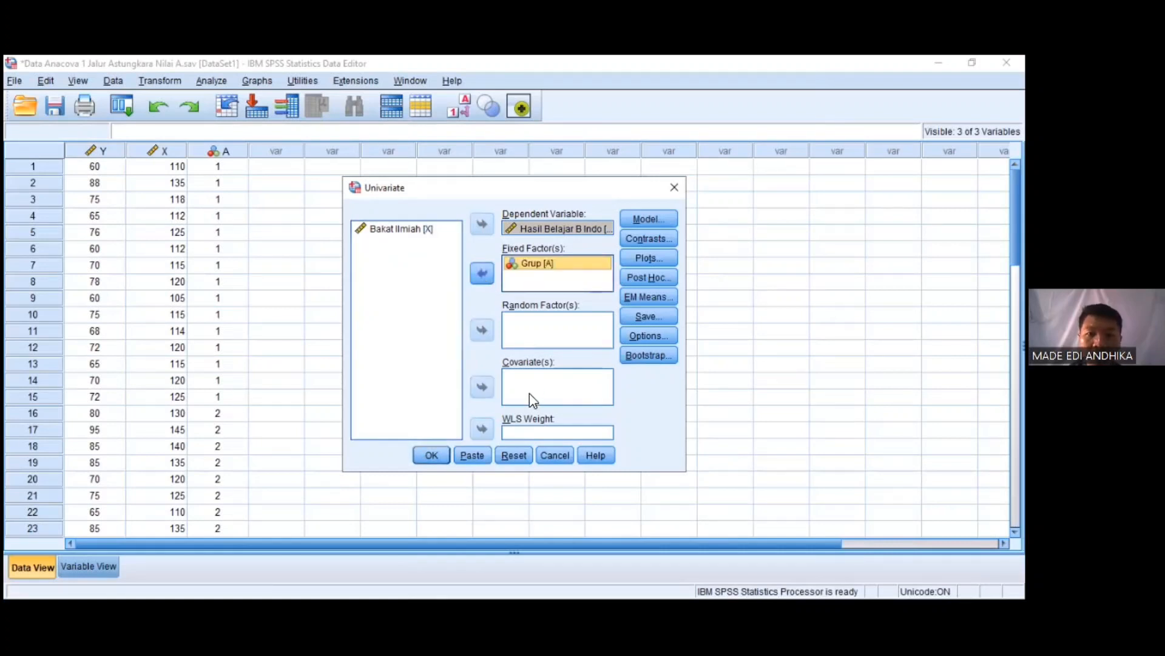
pyautogui.click(395, 232)
pyautogui.click(482, 387)
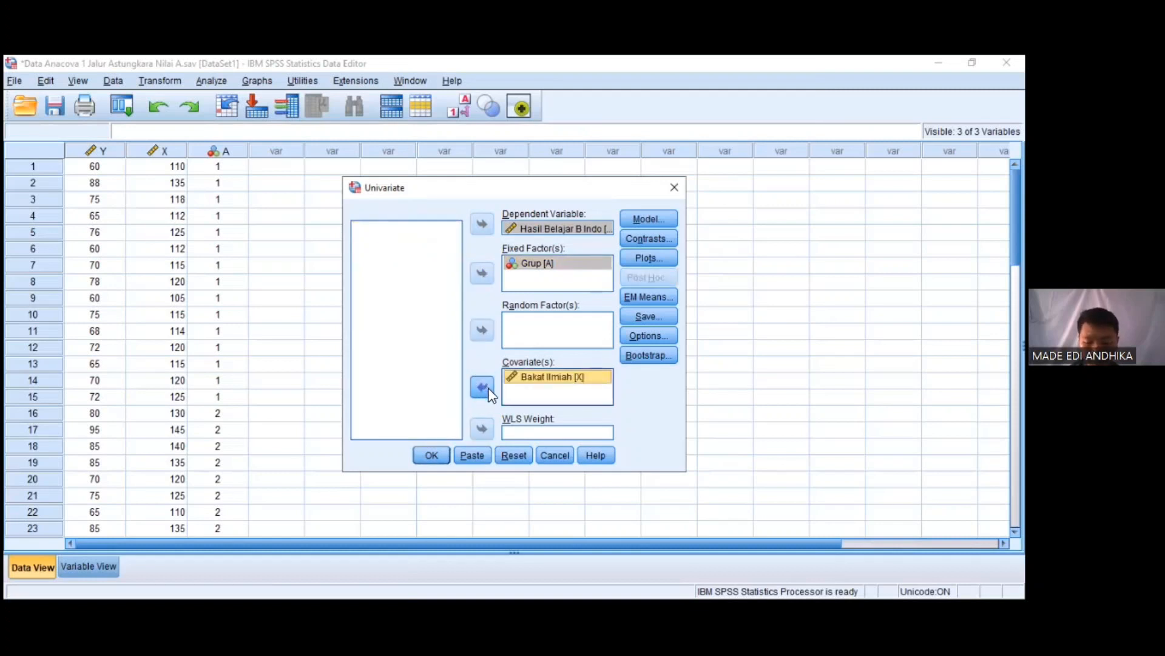
# Step: Include descriptive statistics and homogeneity tests in the univariate analysis and run it
pyautogui.click(661, 336)
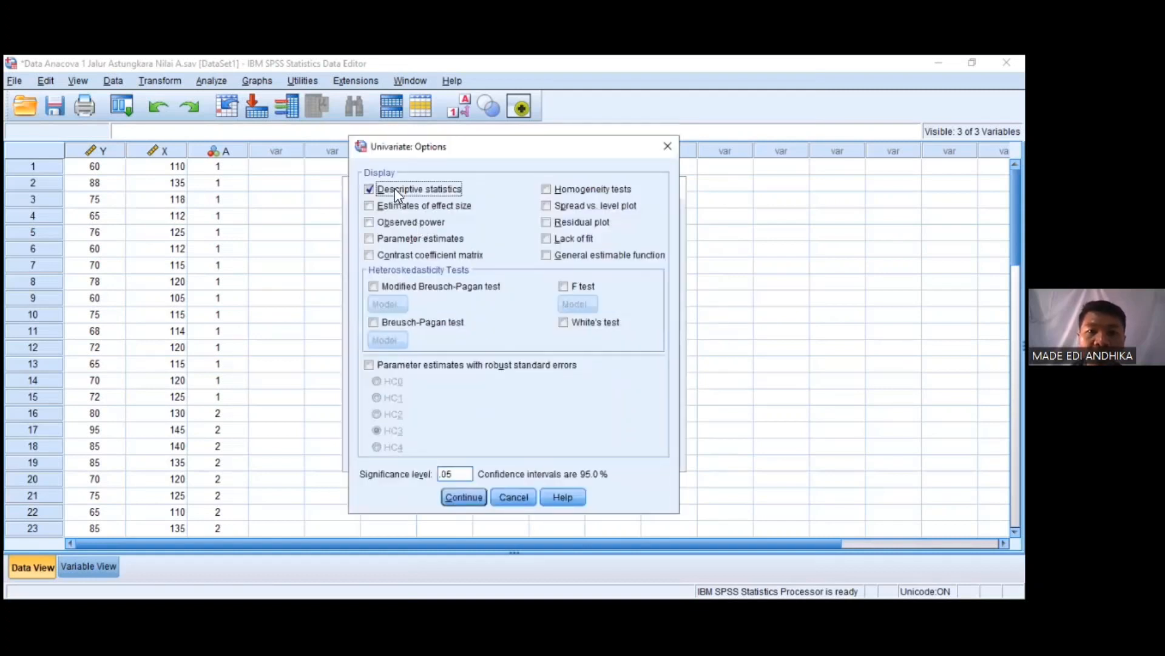
pyautogui.click(546, 189)
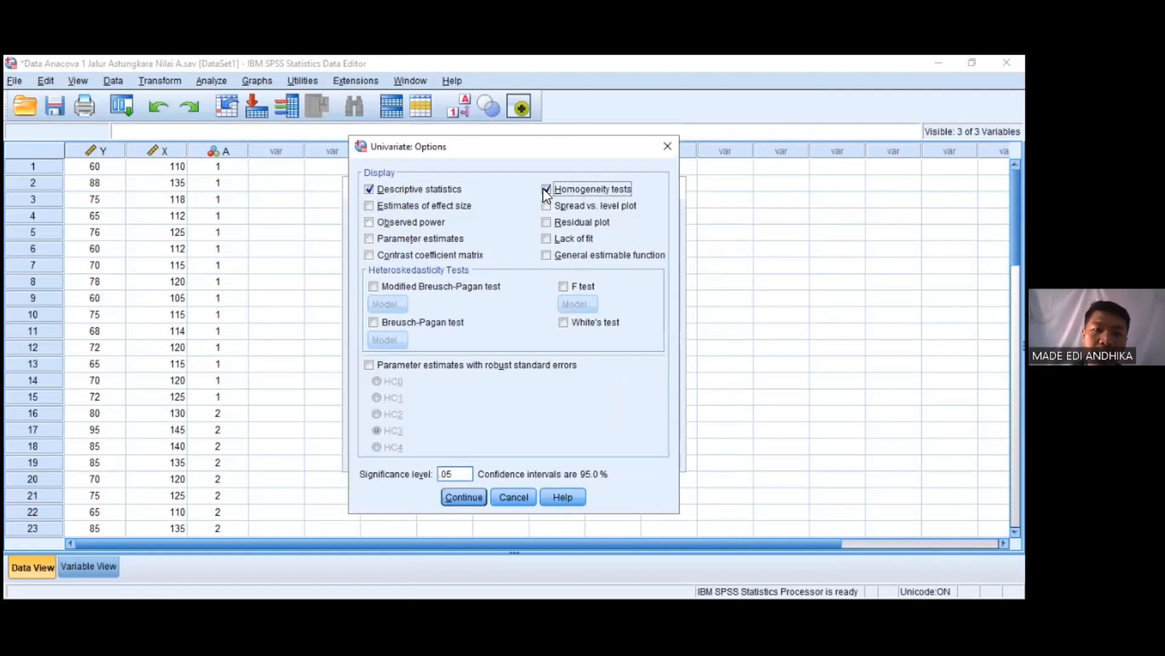
pyautogui.click(463, 497)
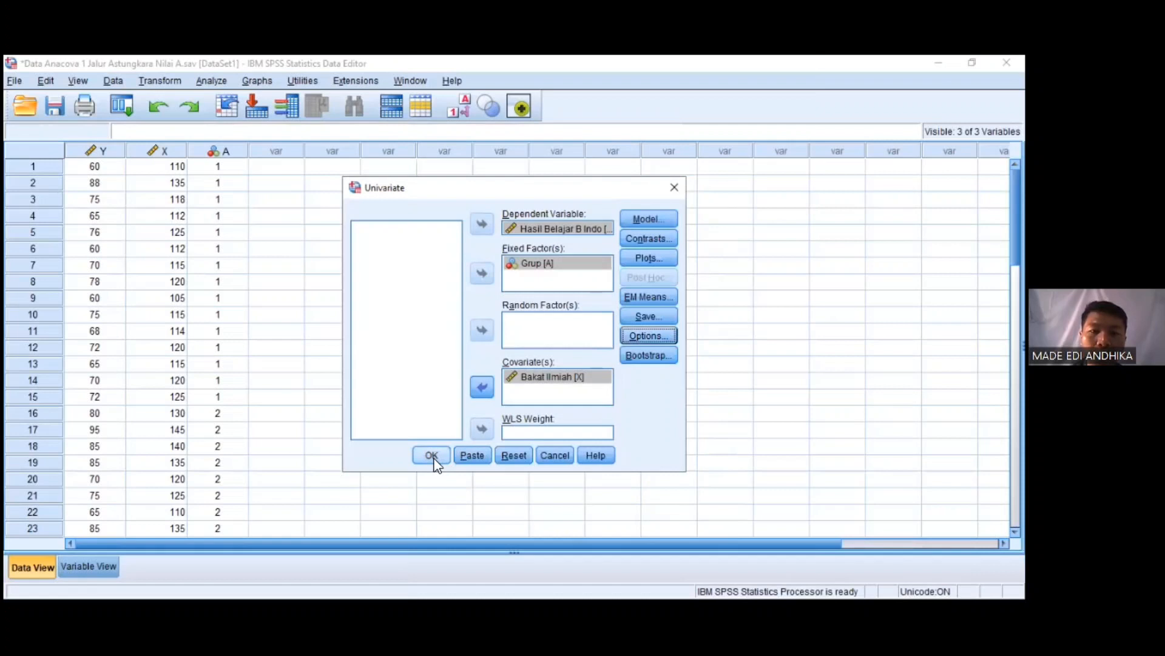
pyautogui.click(434, 461)
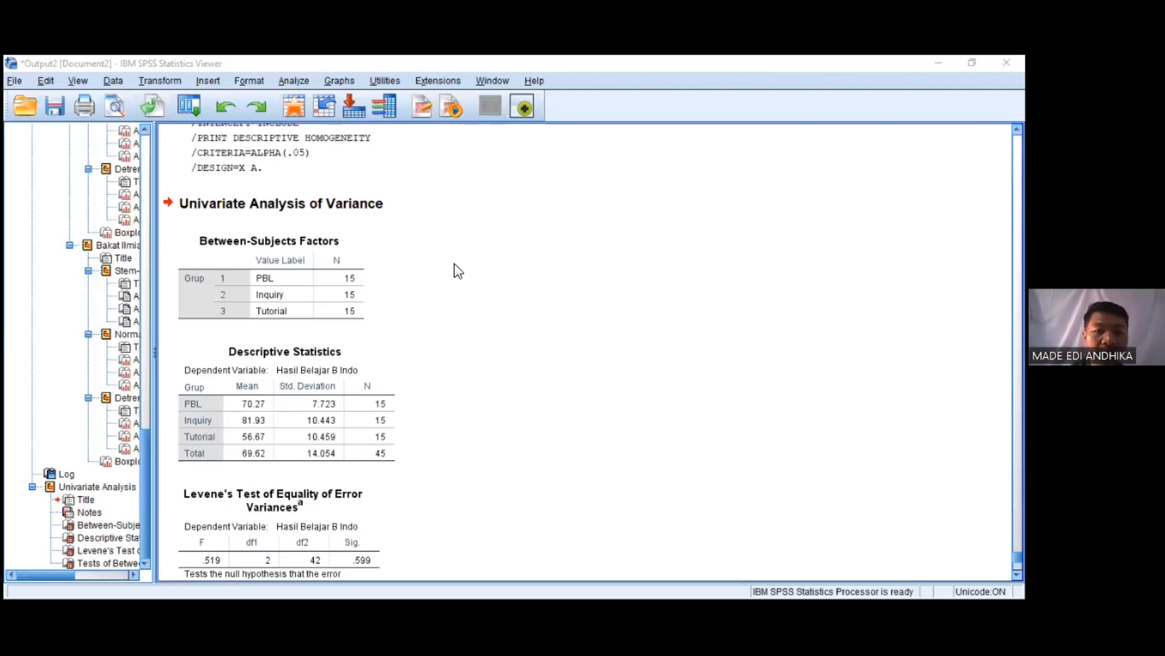
# Step: Examine the group descriptive statistics, Levene's test of equality of error variances and the tests of between-subjects effects
pyautogui.scroll(-3, 458, 271)
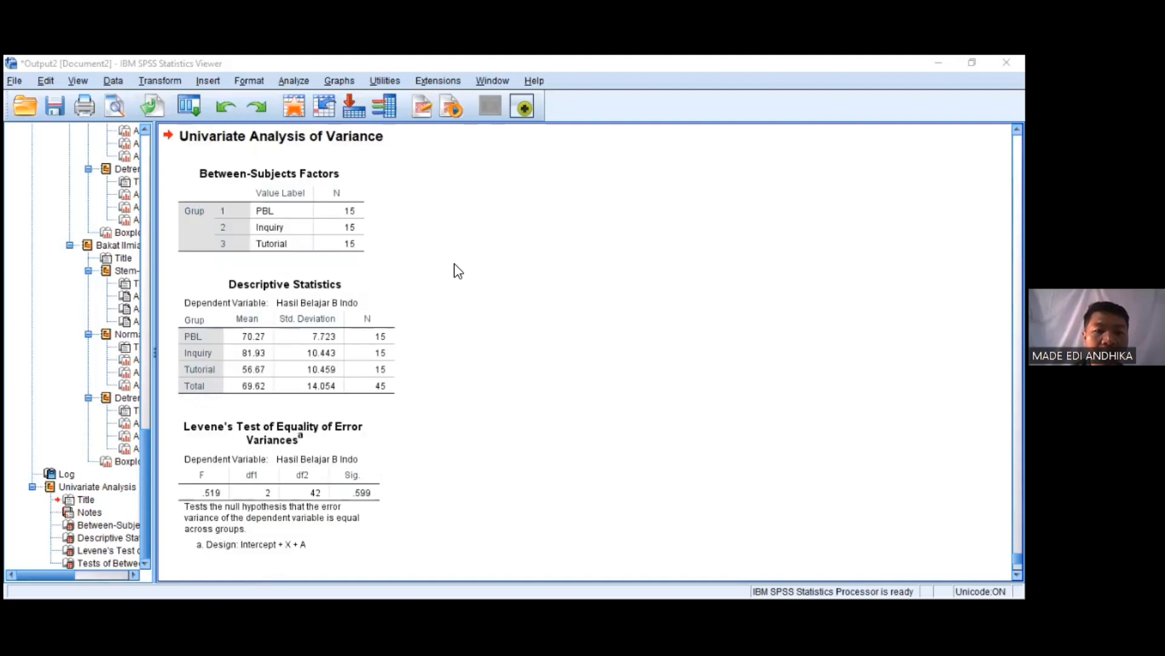
pyautogui.scroll(-3, 458, 271)
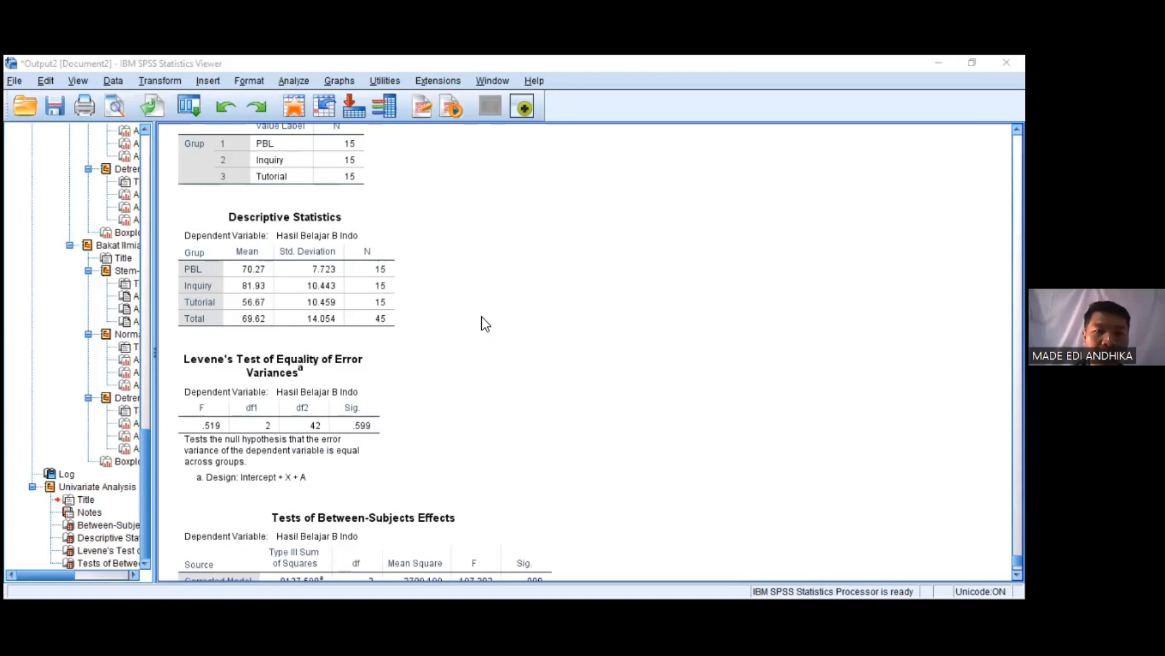
pyautogui.scroll(-7, 545, 324)
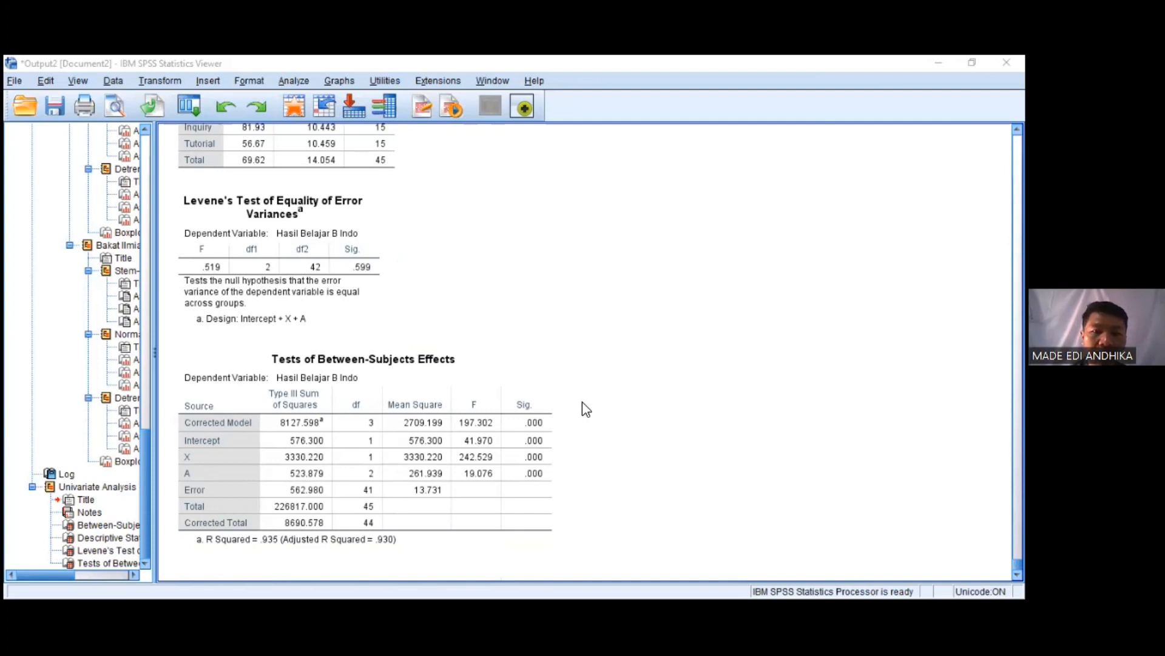
pyautogui.scroll(3, 585, 408)
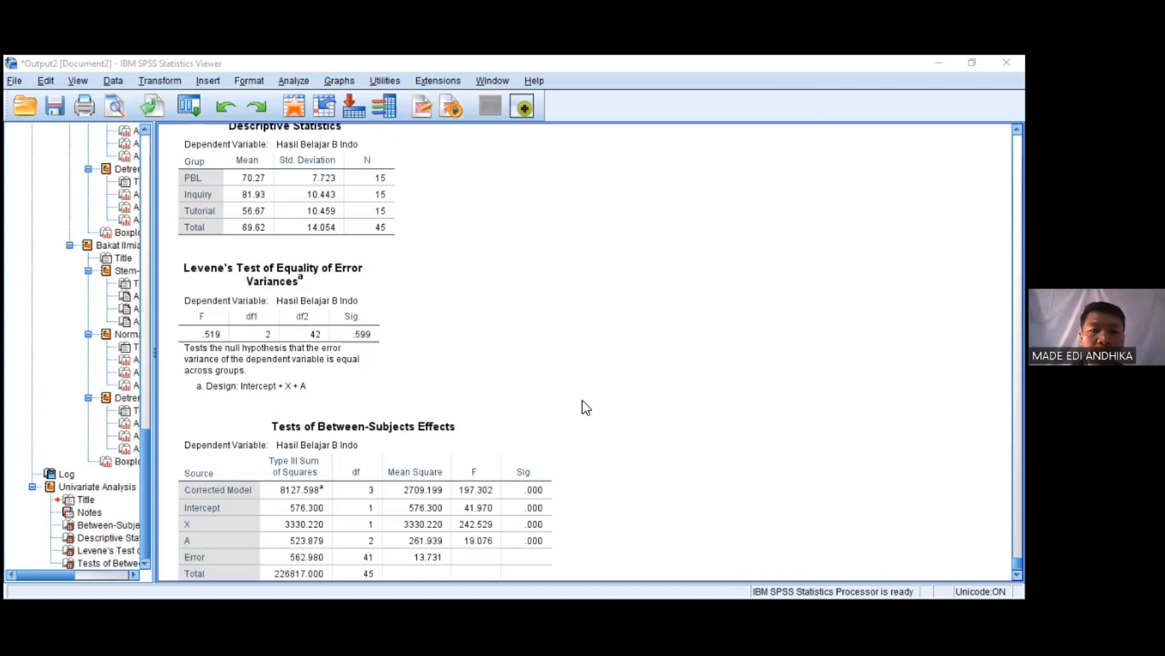
# Step: Go back to the earlier Explore output and look over the boxplot and Q-Q plots of Bakat Ilmiah
pyautogui.scroll(12, 581, 400)
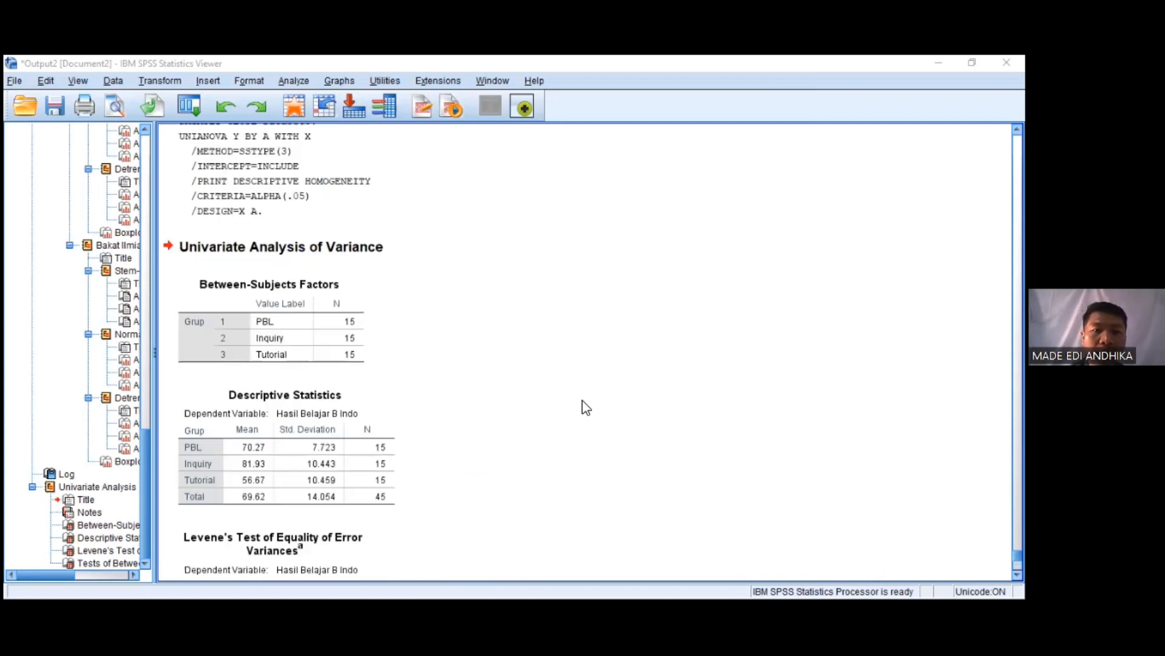
pyautogui.scroll(9, 586, 407)
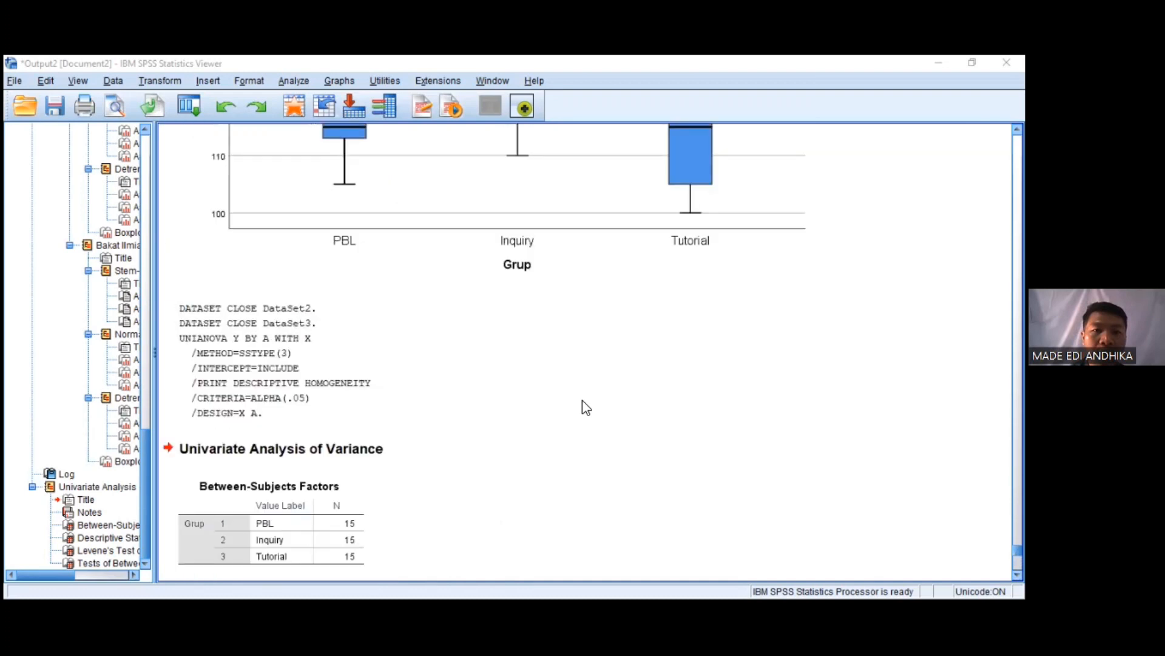
pyautogui.scroll(20, 585, 407)
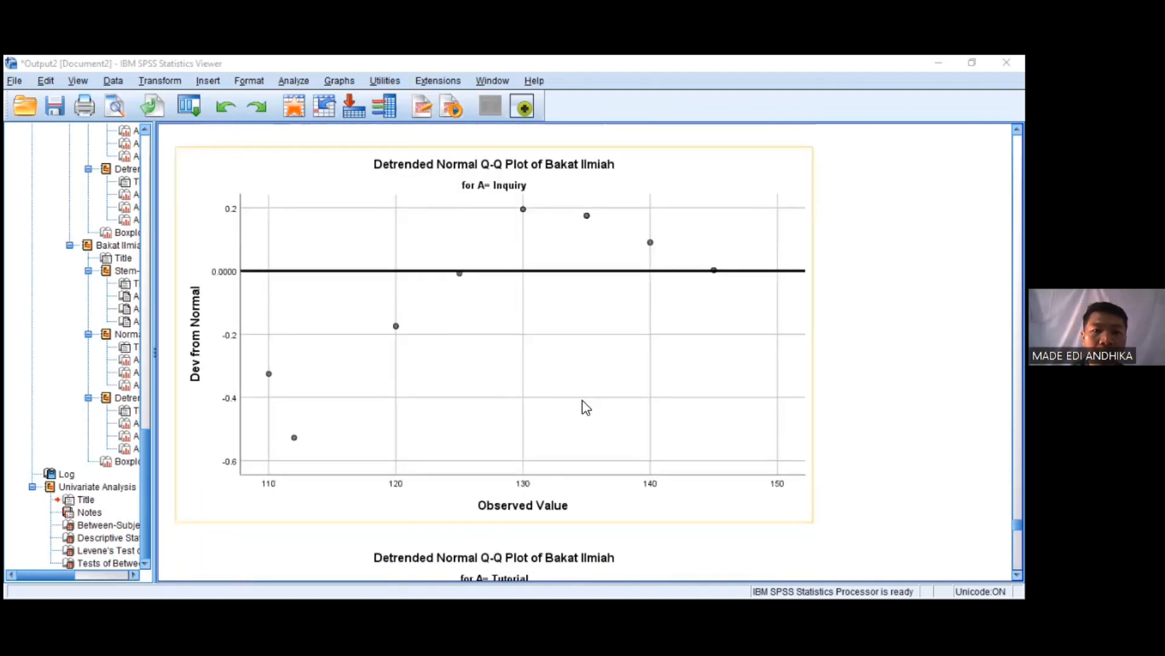
pyautogui.scroll(18, 583, 401)
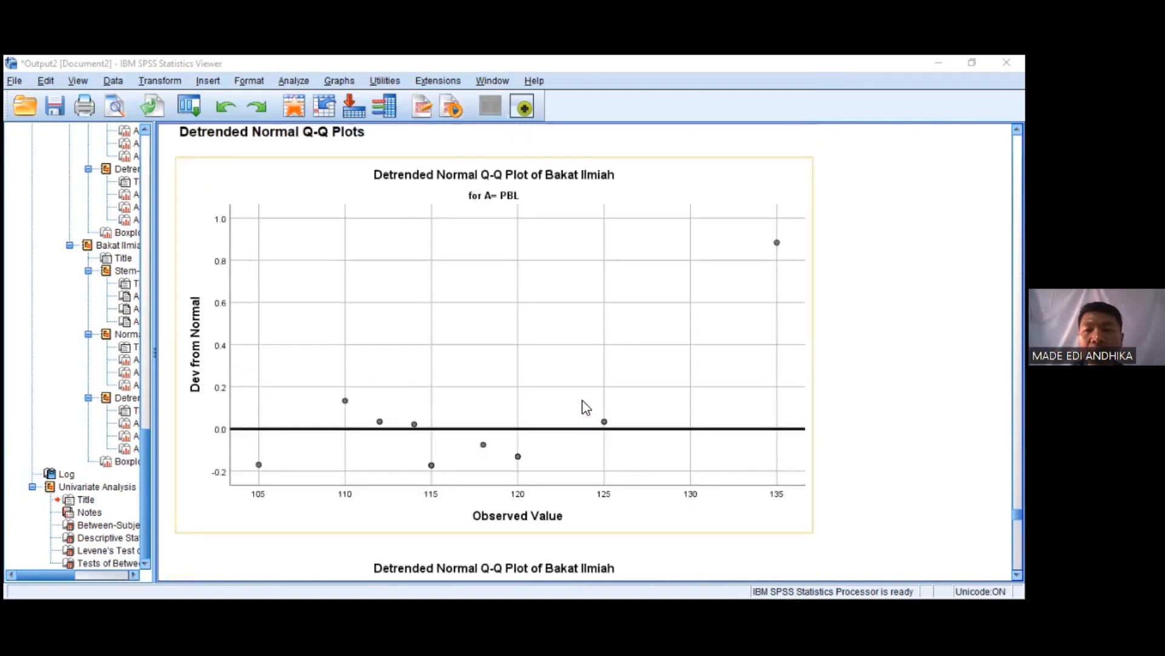
pyautogui.scroll(12, 583, 403)
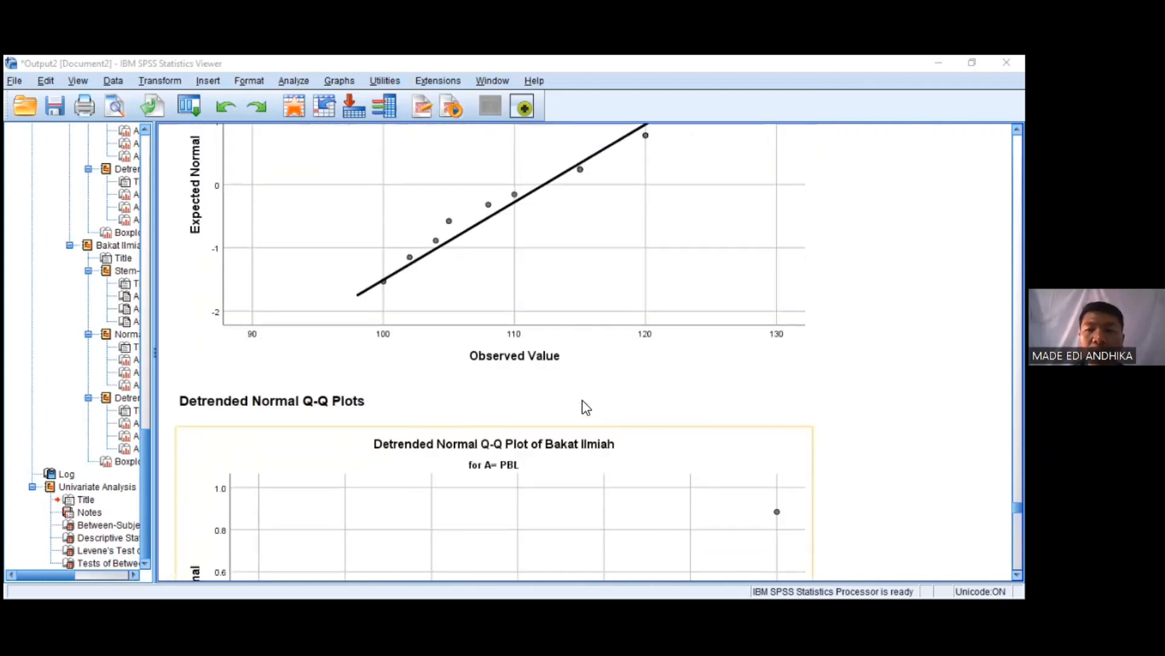